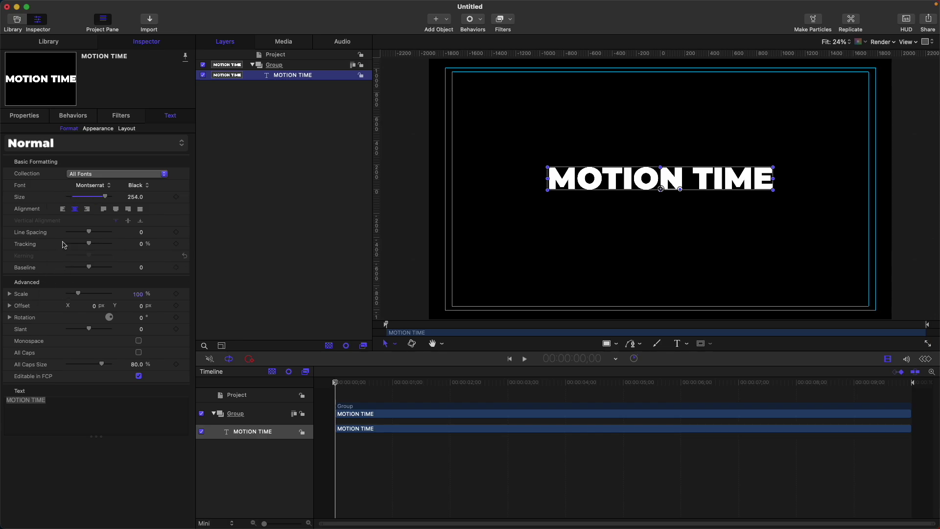
# - Check the available layout methods in the MOTION TIME text's layout settings
pyautogui.click(129, 129)
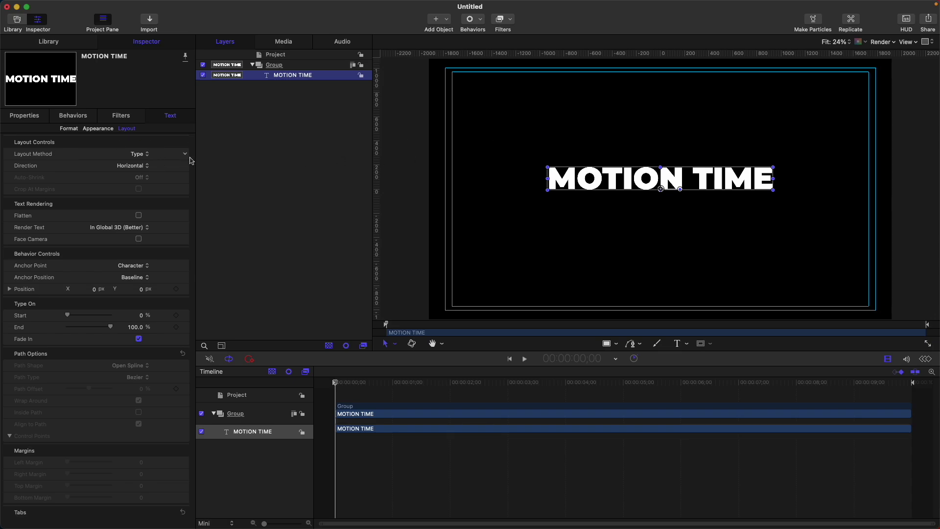
pyautogui.click(140, 153)
pyautogui.click(322, 117)
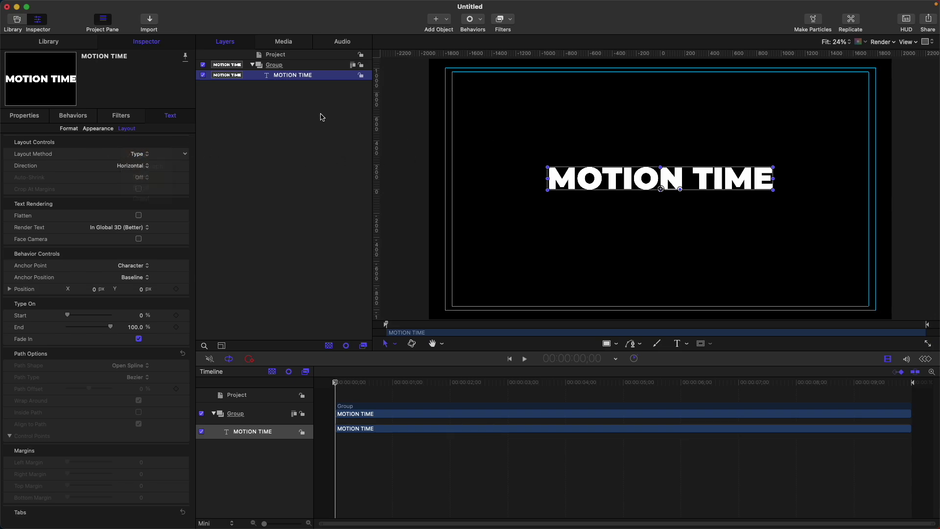
# - Delete the title layer and recreate the MOTION TIME text inside the group, resetting its position
pyautogui.click(303, 65)
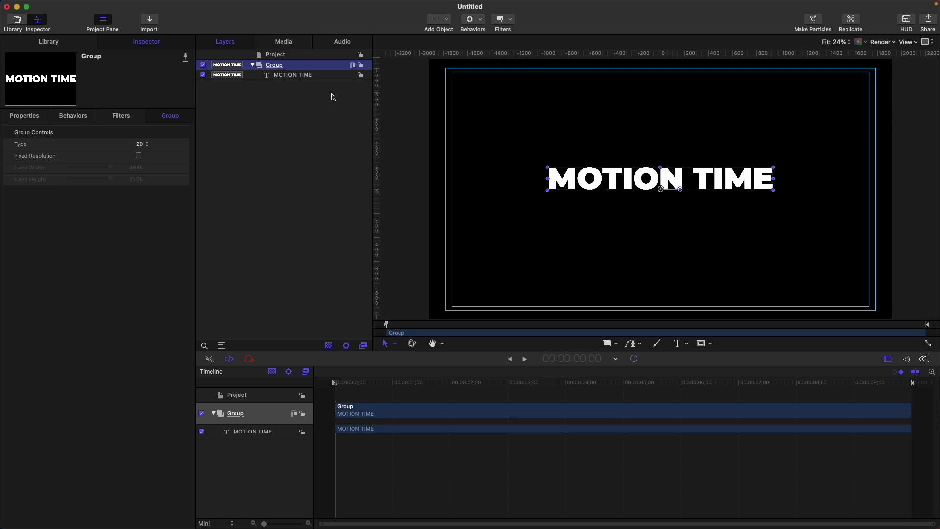
pyautogui.click(305, 76)
pyautogui.press('Delete')
pyautogui.click(303, 66)
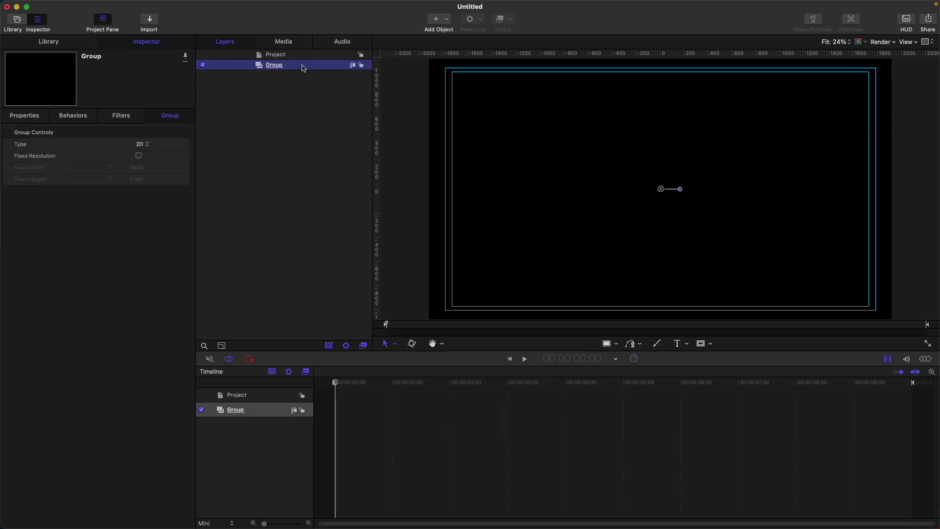
pyautogui.press('super+z')
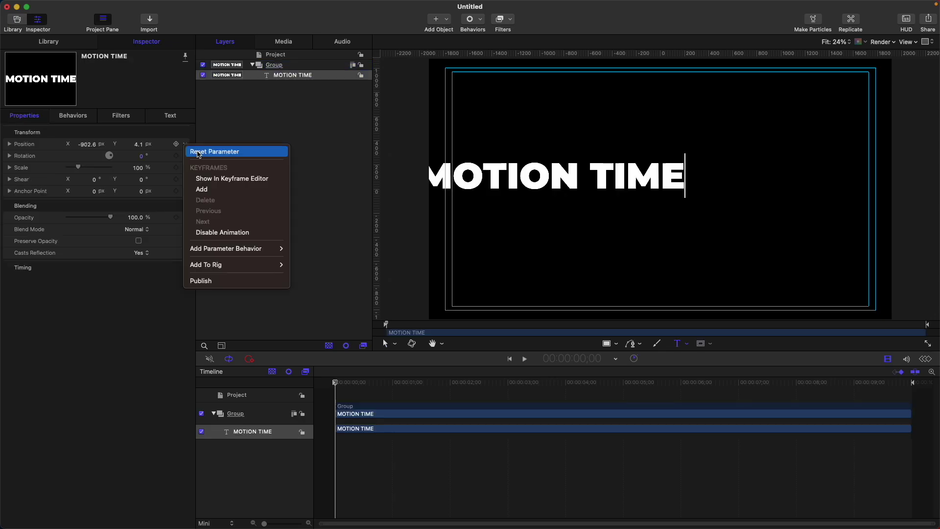
# - Set the text's layout method to Paragraph and look over its margin settings
pyautogui.click(125, 129)
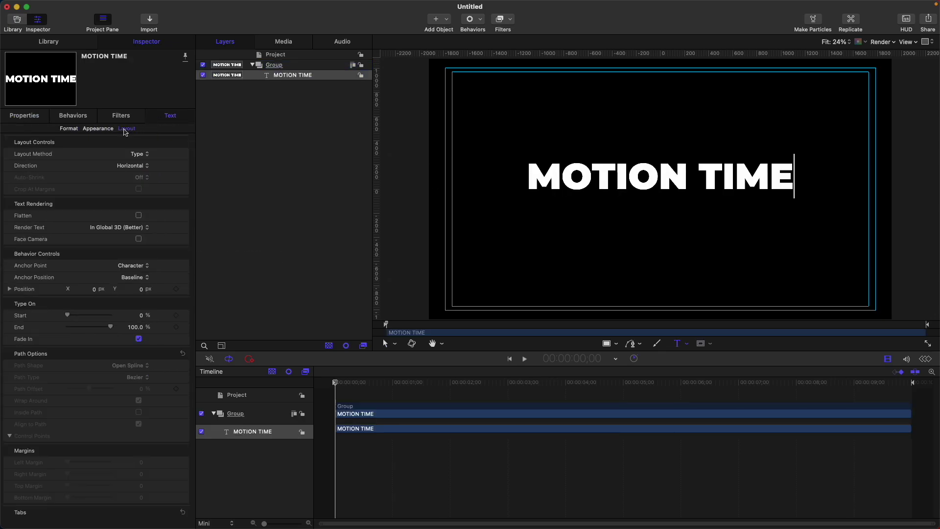
pyautogui.click(148, 156)
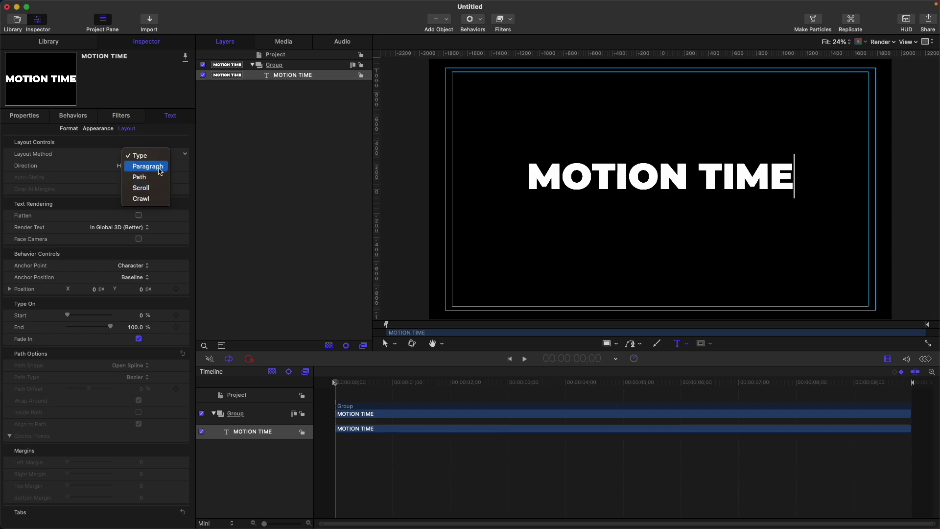
pyautogui.click(158, 168)
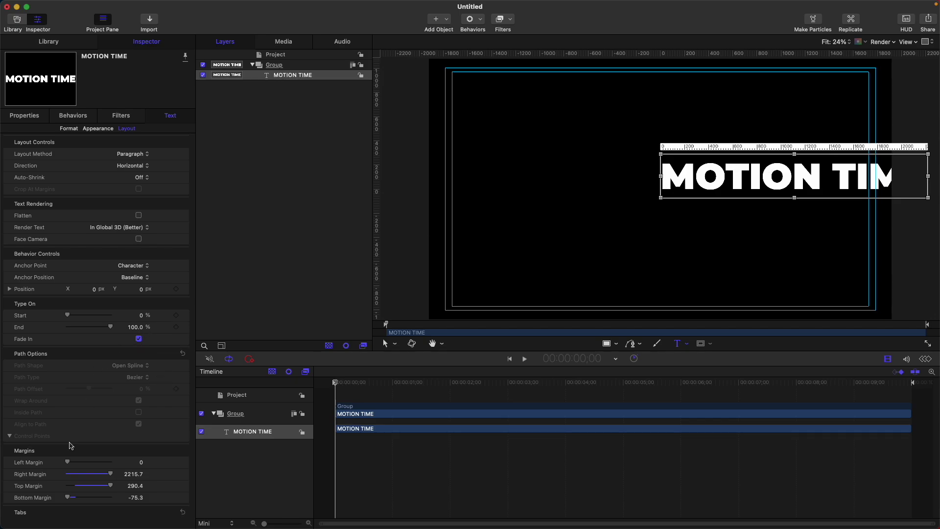
pyautogui.scroll(-1, 60, 442)
pyautogui.scroll(1, 56, 445)
# - Set the layout method to Path and arch the text by moving the middle control point to about -65, 386 px
pyautogui.click(147, 156)
pyautogui.click(131, 167)
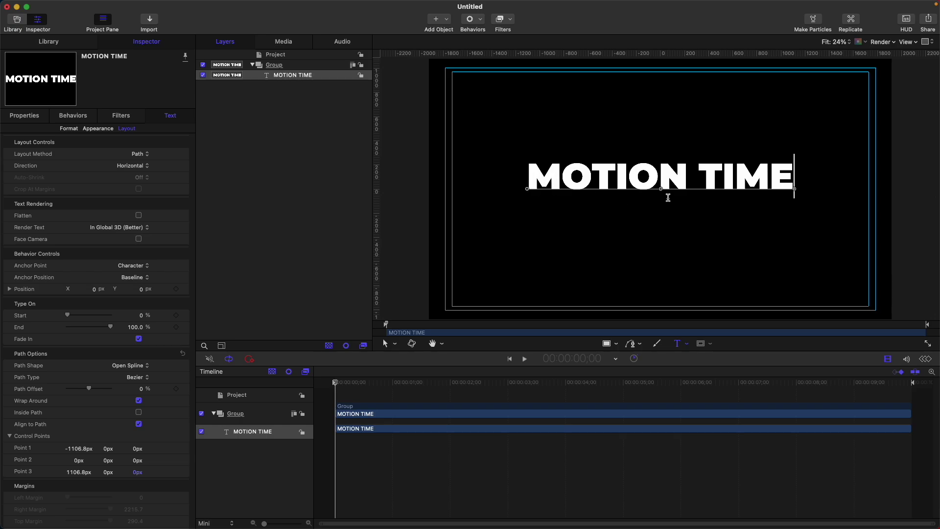
pyautogui.moveTo(661, 189); pyautogui.dragTo(653, 142)
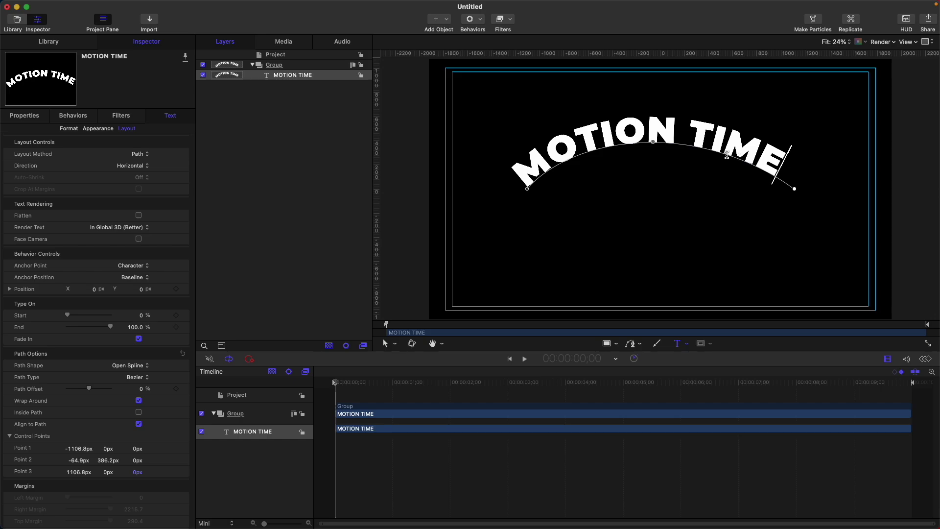
# - Add a path point at about 481, 63 px, and move the middle point to about -467, 375 px and the left end to -1575 px
pyautogui.doubleClick(726, 153)
pyautogui.moveTo(726, 152); pyautogui.dragTo(708, 184)
pyautogui.moveTo(654, 144); pyautogui.dragTo(605, 143)
pyautogui.moveTo(711, 184)
pyautogui.mouseDown()
pyautogui.moveTo(730, 184)
pyautogui.moveTo(718, 181)
pyautogui.mouseUp()
pyautogui.moveTo(527, 188); pyautogui.dragTo(471, 188)
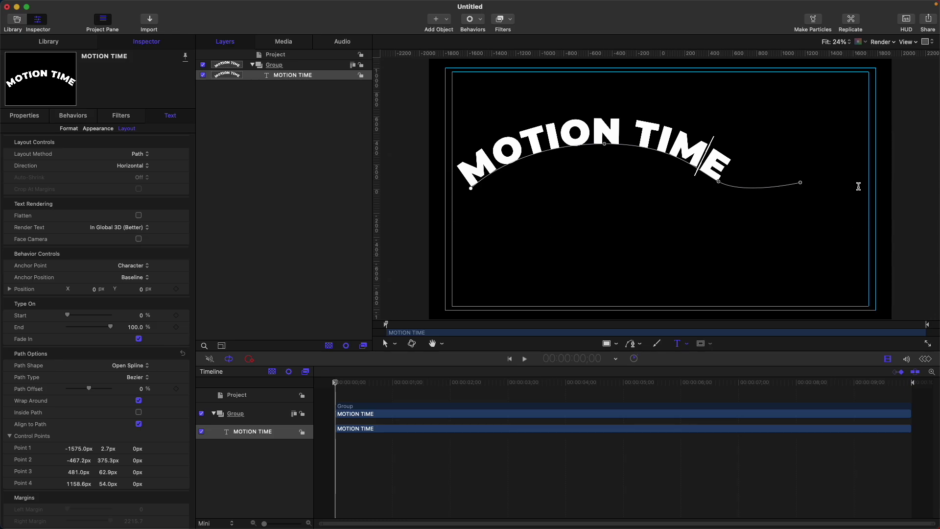
# - Change the path shape to Closed Spline and shift the text along it with a path offset of 5.53%
pyautogui.click(144, 369)
pyautogui.click(135, 377)
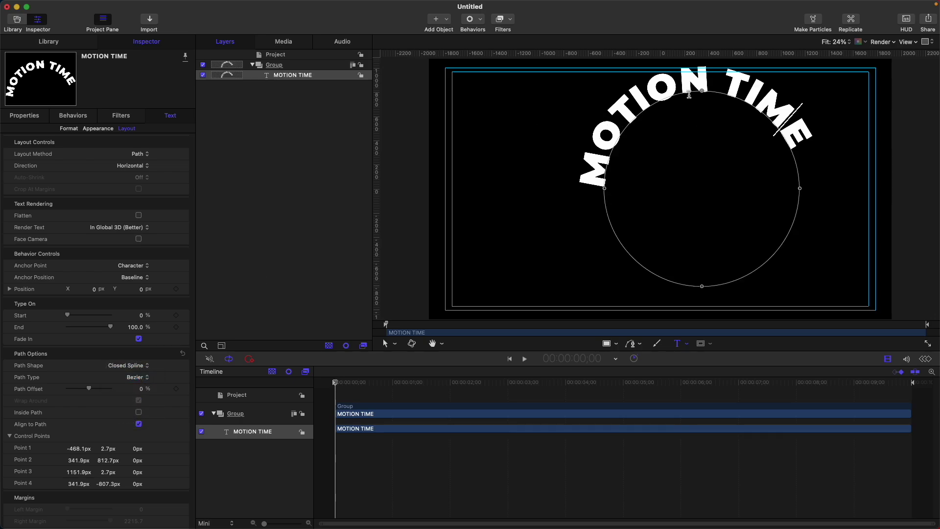
pyautogui.press('Escape')
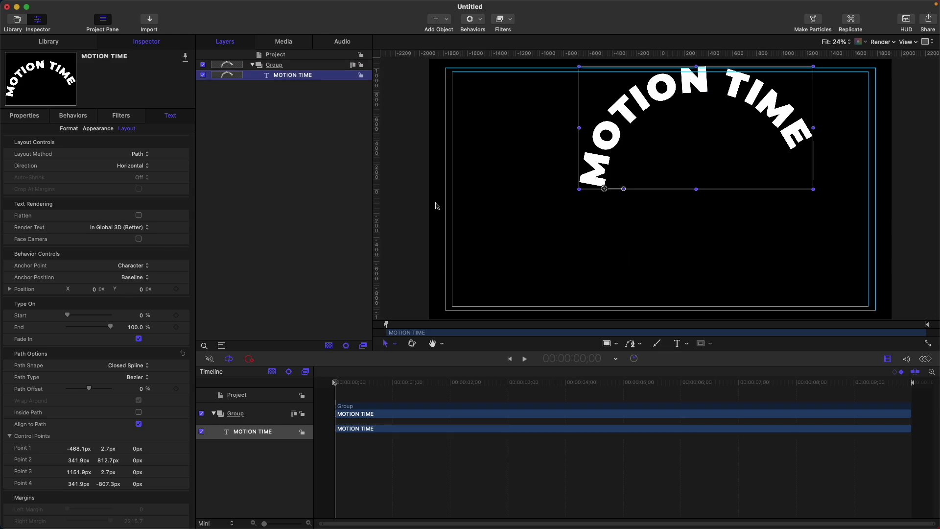
pyautogui.press('t')
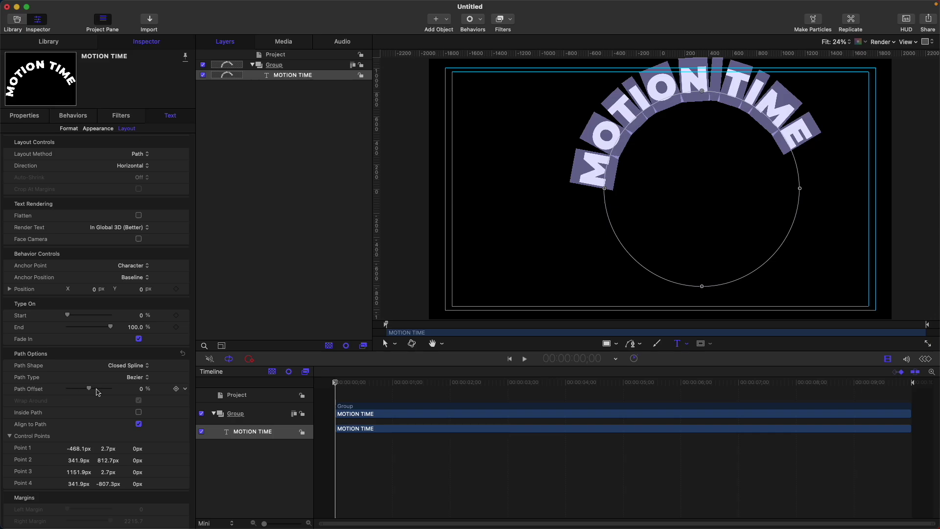
pyautogui.moveTo(89, 390)
pyautogui.mouseDown()
pyautogui.moveTo(108, 390)
pyautogui.moveTo(82, 390)
pyautogui.moveTo(90, 392)
pyautogui.mouseUp()
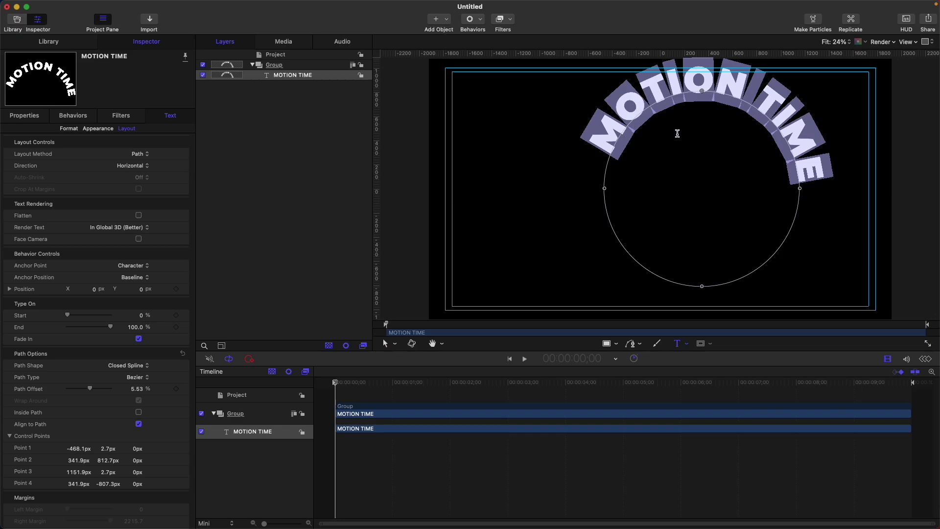
# - Try the text inside the path and unaligned to it, restoring both options, with the path offset set to 1.22%
pyautogui.click(138, 412)
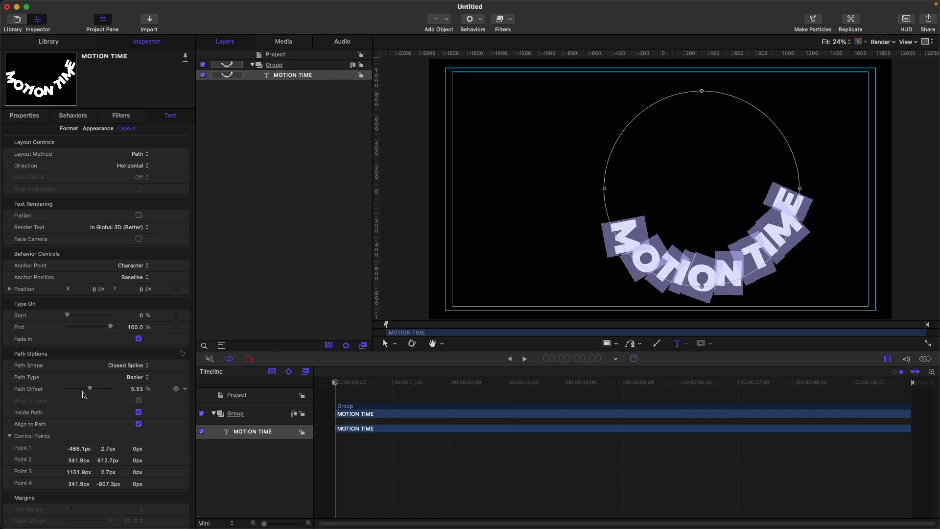
pyautogui.moveTo(89, 391)
pyautogui.mouseDown()
pyautogui.moveTo(100, 390)
pyautogui.moveTo(89, 391)
pyautogui.mouseUp()
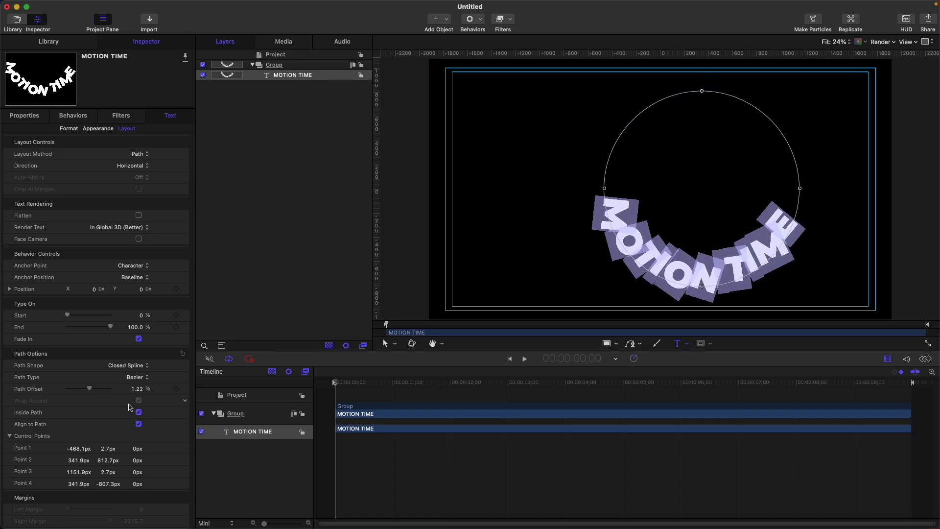
pyautogui.click(139, 413)
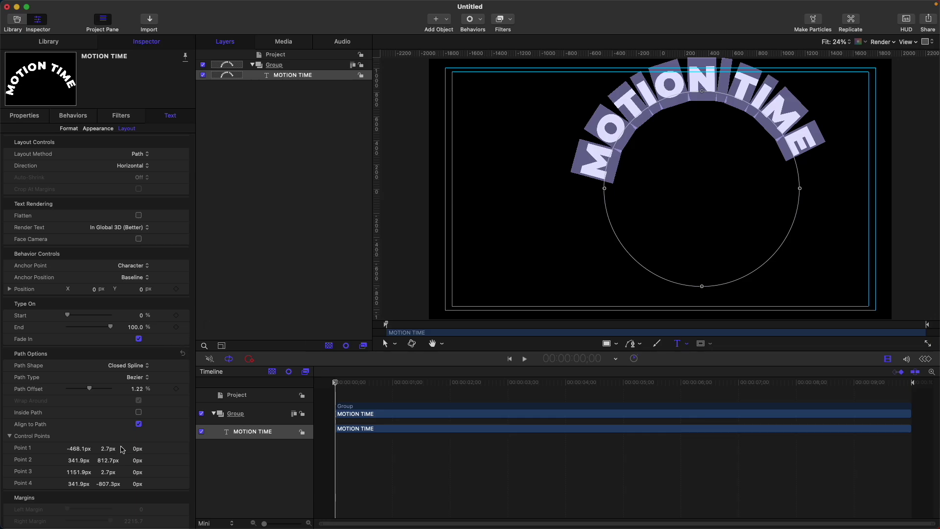
pyautogui.click(140, 424)
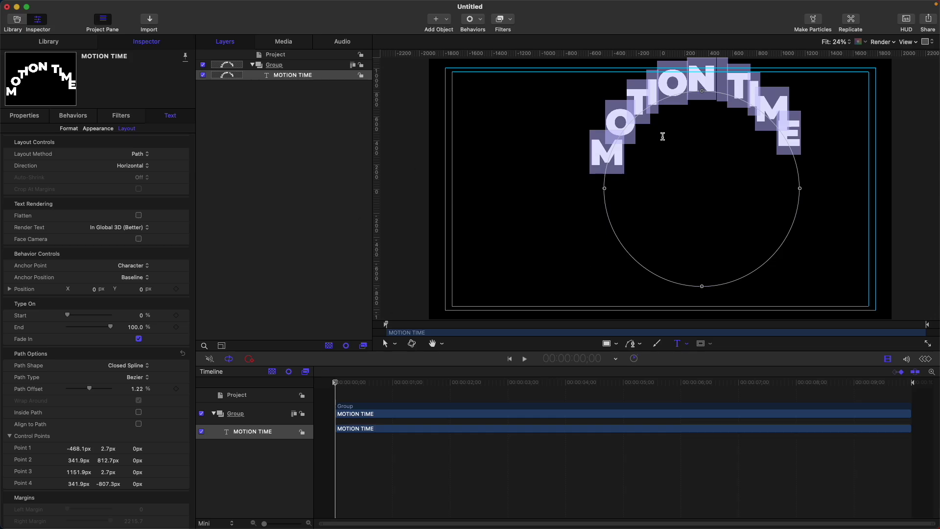
pyautogui.click(139, 424)
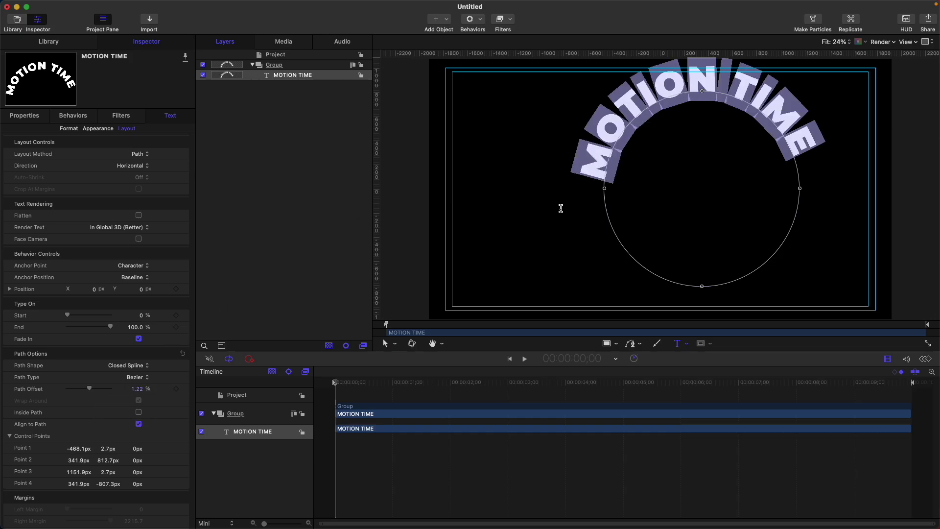
# - Change the path shape to Circle with a radius of 756 and a path offset of 1.02%
pyautogui.click(112, 366)
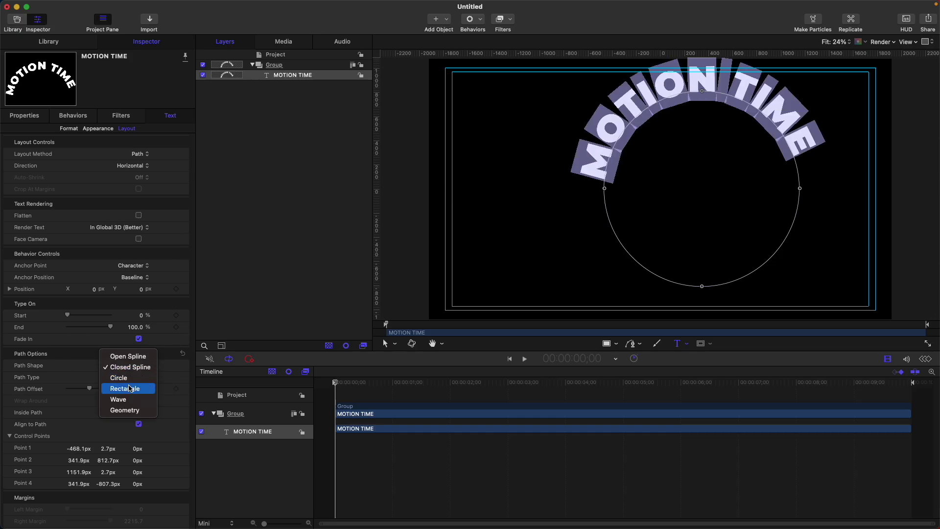
pyautogui.click(129, 378)
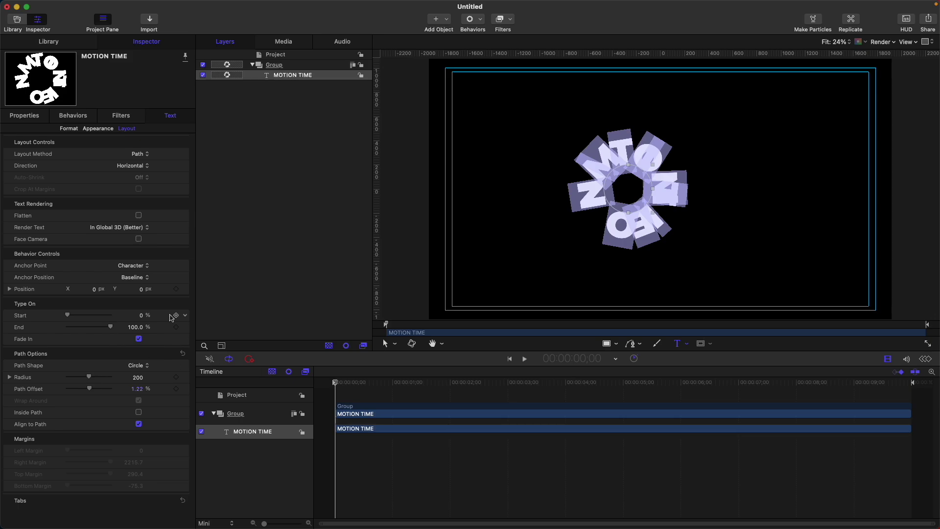
pyautogui.moveTo(88, 377)
pyautogui.mouseDown()
pyautogui.moveTo(111, 376)
pyautogui.moveTo(95, 389)
pyautogui.mouseUp()
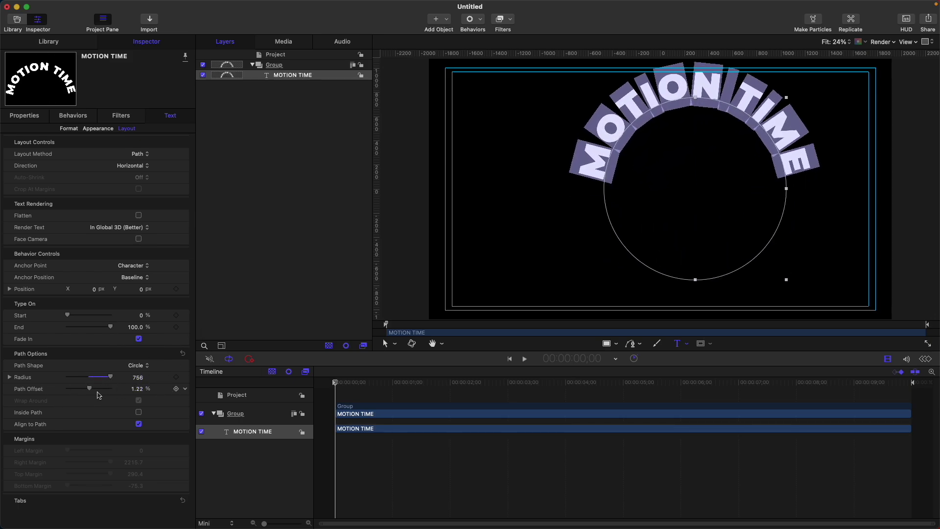
pyautogui.moveTo(92, 390)
pyautogui.mouseDown()
pyautogui.moveTo(74, 389)
pyautogui.moveTo(110, 390)
pyautogui.moveTo(89, 390)
pyautogui.mouseUp()
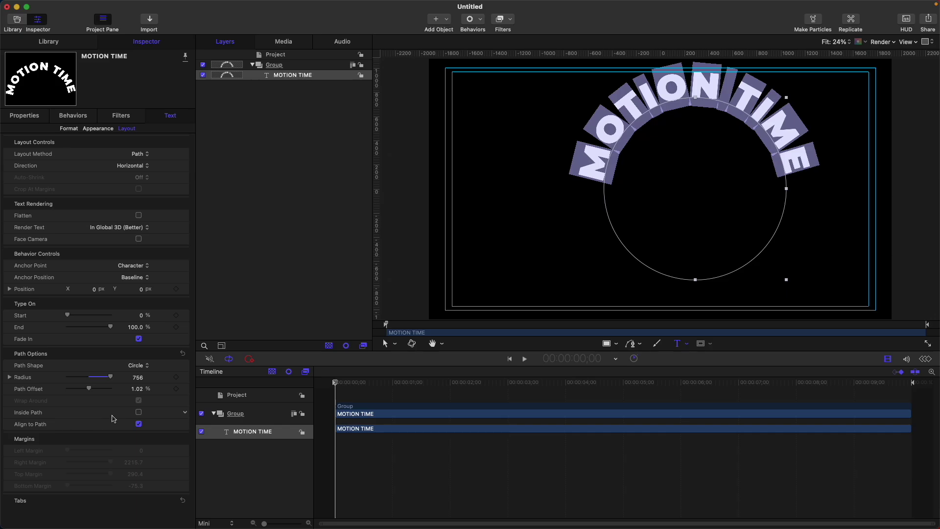
# - Change the path shape to Rectangle with a size of 800, and adjust its X and Y sizes separately
pyautogui.click(136, 366)
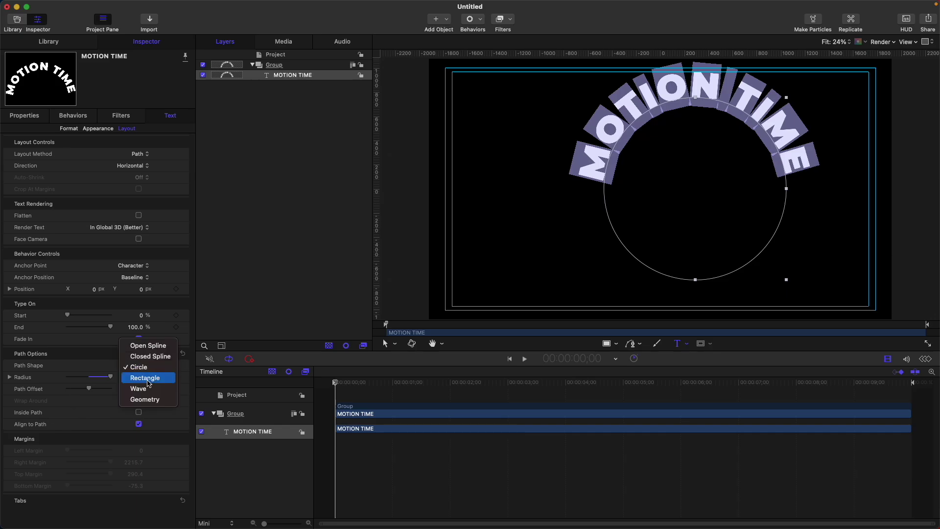
pyautogui.click(145, 378)
pyautogui.moveTo(88, 377); pyautogui.dragTo(175, 364)
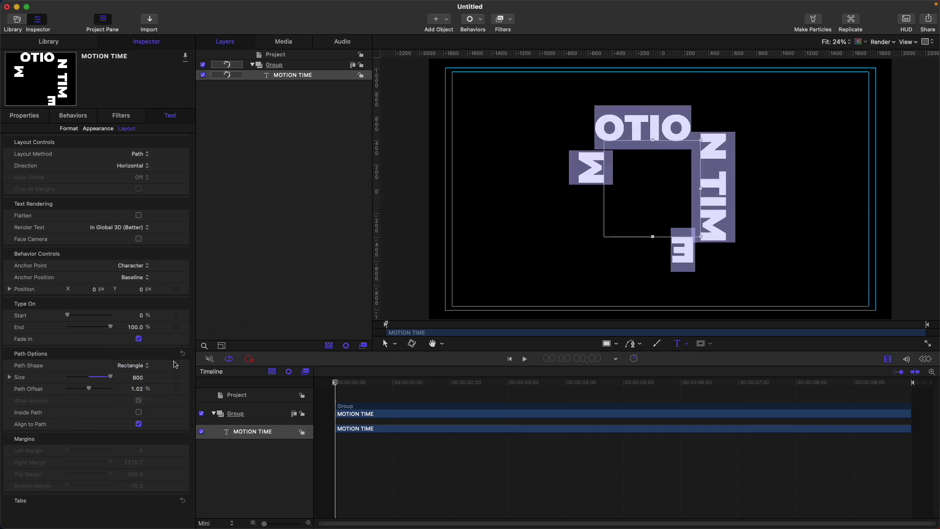
pyautogui.click(9, 377)
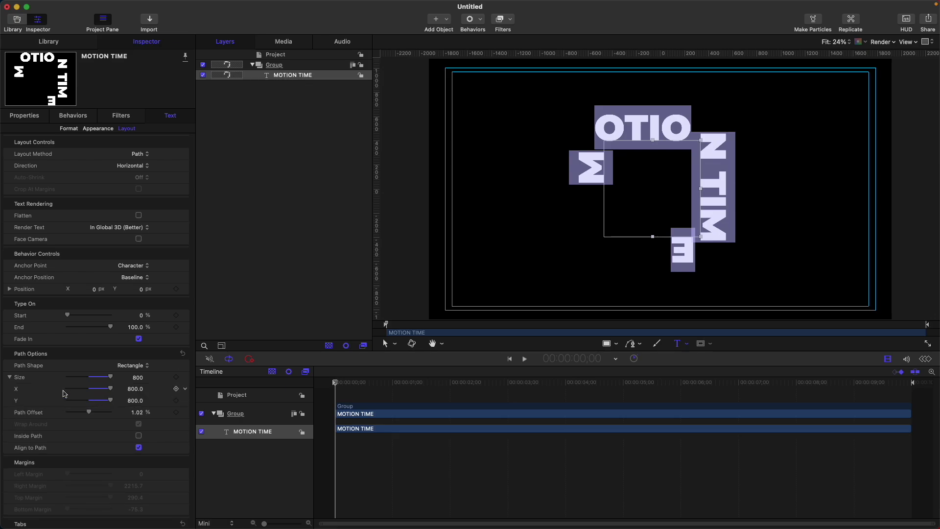
pyautogui.moveTo(132, 400); pyautogui.dragTo(216, 392)
pyautogui.click(136, 392)
# - Change the path shape to Wave with an amplitude of 500 and a phase of 37°
pyautogui.click(132, 365)
pyautogui.click(132, 377)
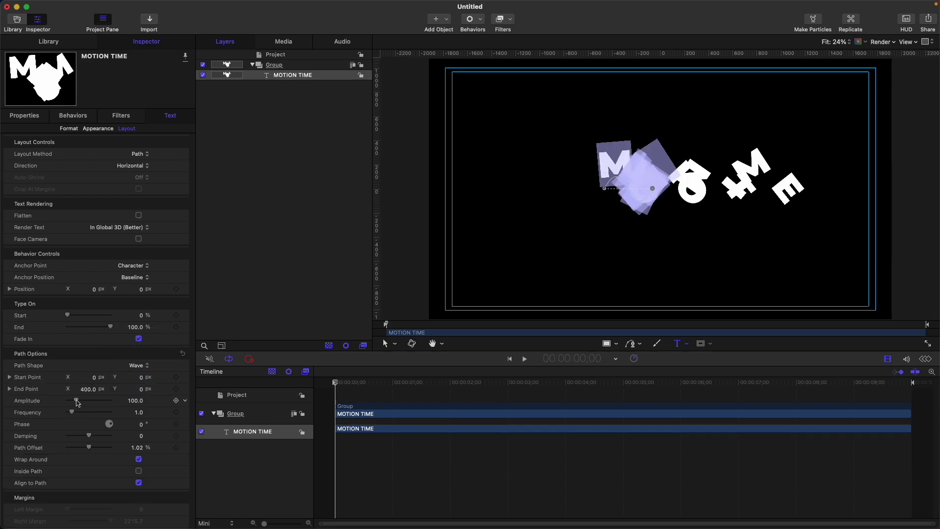
pyautogui.moveTo(76, 402); pyautogui.dragTo(115, 399)
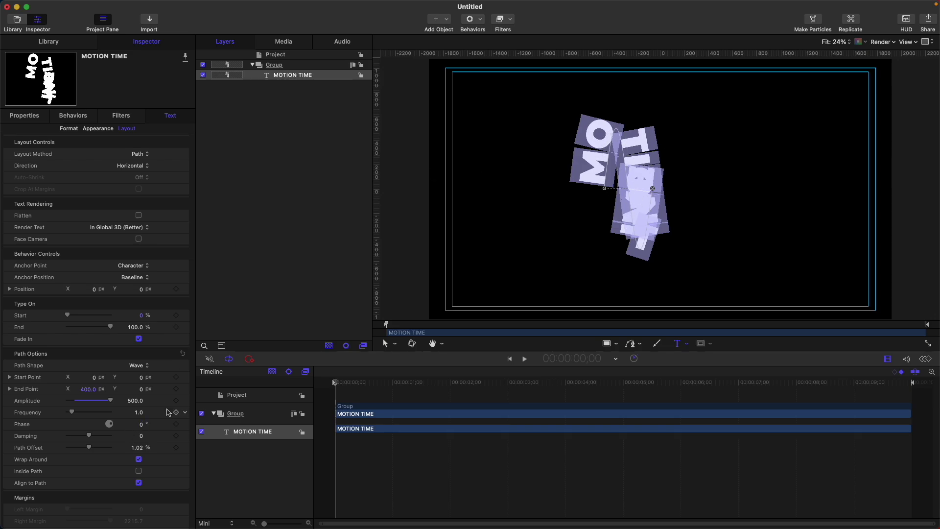
pyautogui.moveTo(141, 426); pyautogui.dragTo(141, 426)
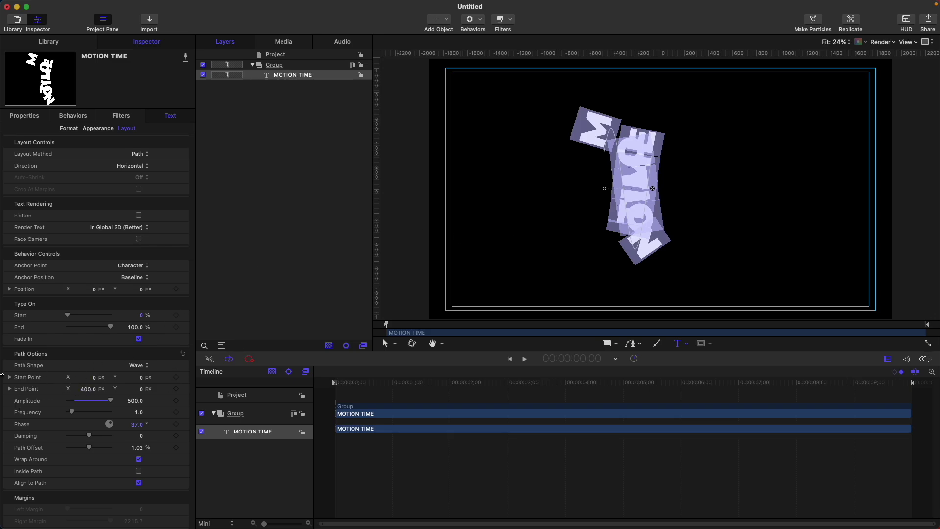
# - Stretch the wave from X -832.1 to 1963 px, with frequency 2.97, phase 723°, damping 1.0 and path offset 100%
pyautogui.moveTo(95, 393); pyautogui.dragTo(3, 399)
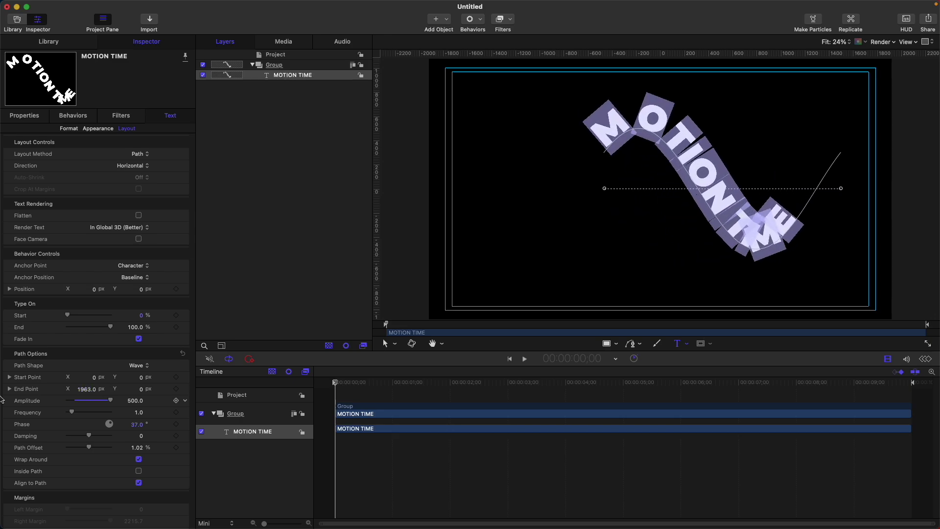
pyautogui.moveTo(604, 188); pyautogui.dragTo(504, 195)
pyautogui.moveTo(72, 411); pyautogui.dragTo(110, 447)
# - Change the text's path shape to Geometry
pyautogui.click(139, 365)
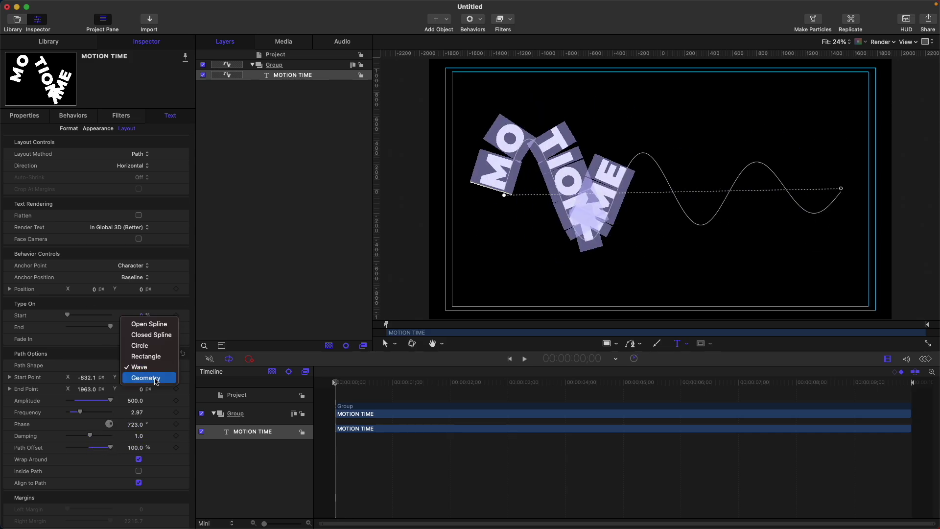
pyautogui.click(162, 377)
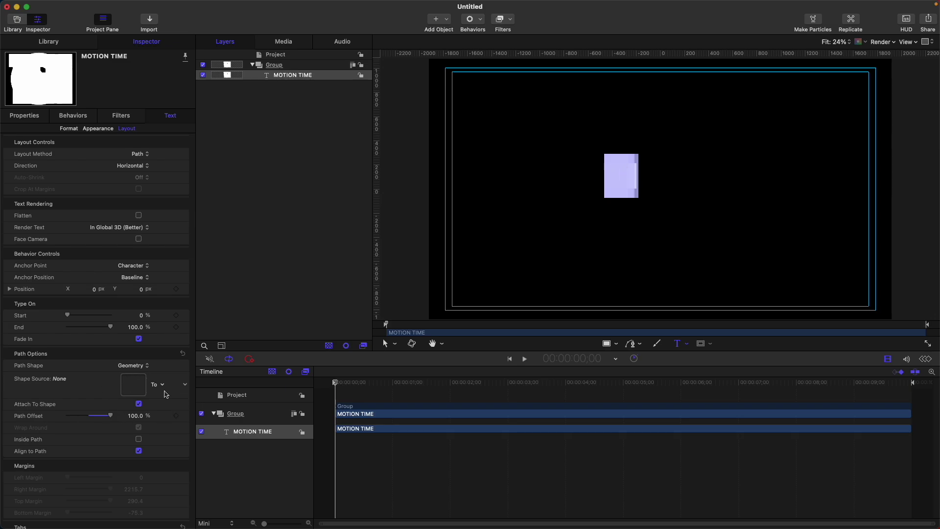
# - Add a 5-sided Star shape from the library to the group
pyautogui.click(301, 66)
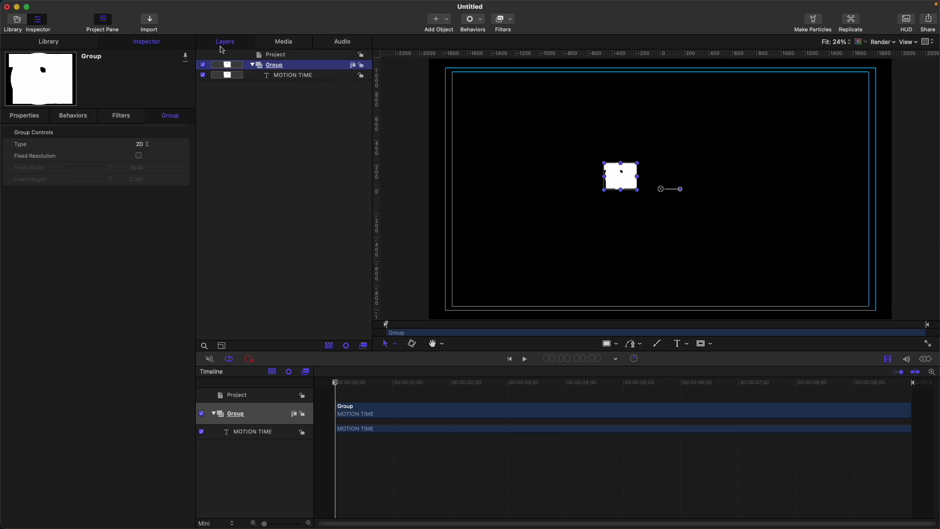
pyautogui.click(45, 47)
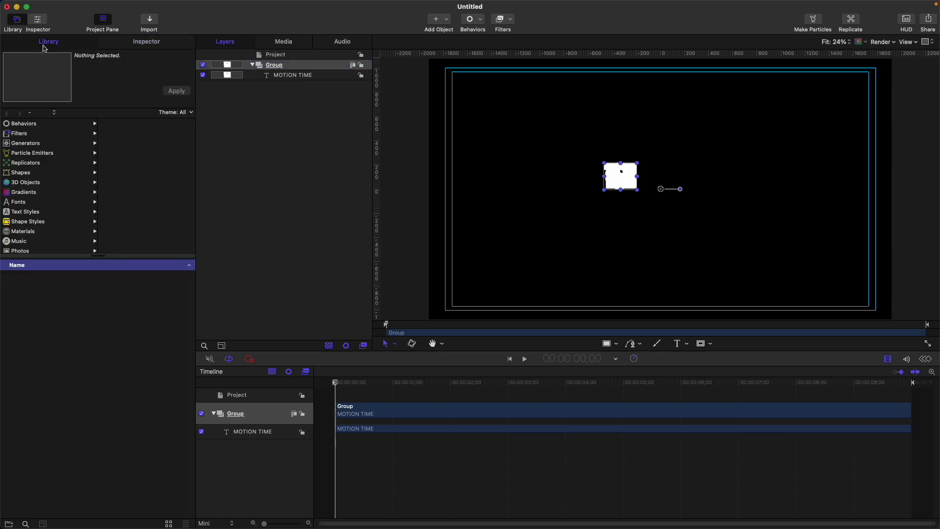
pyautogui.click(29, 173)
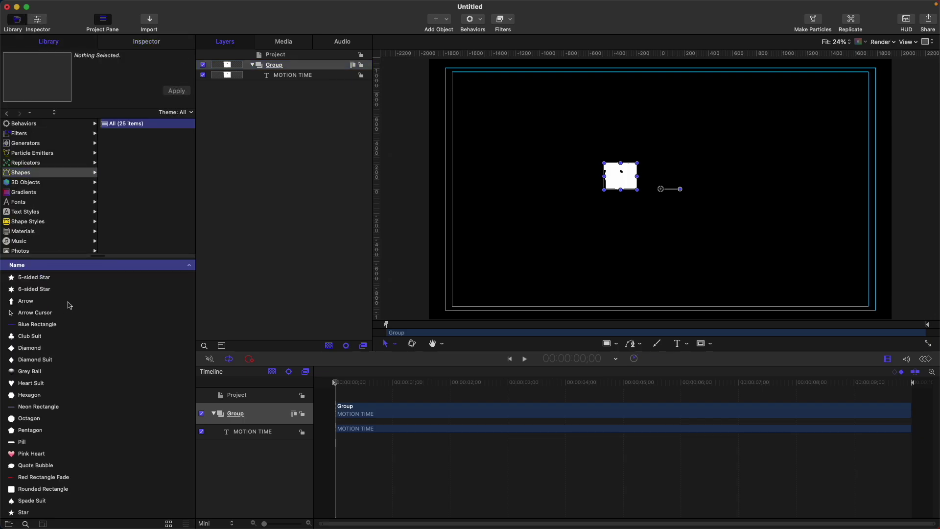
pyautogui.click(39, 280)
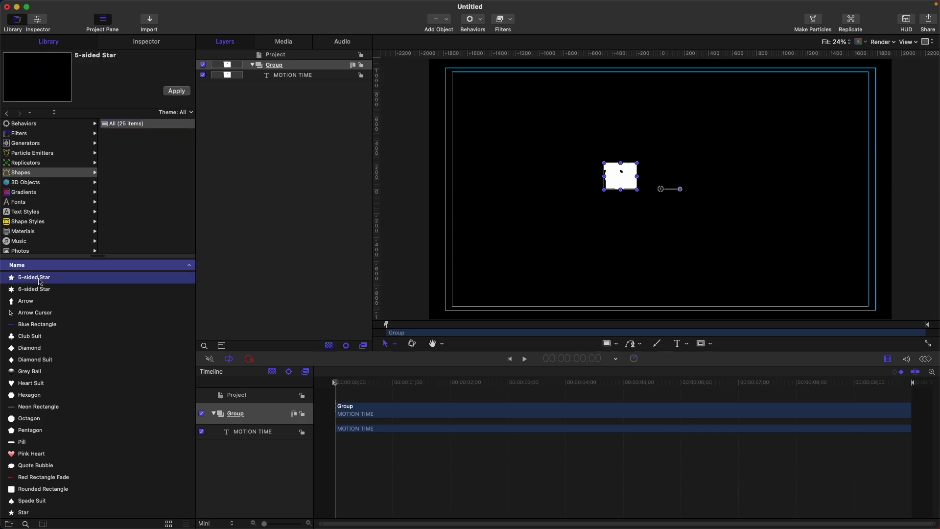
pyautogui.click(177, 92)
# - Give the star an outline and remove its fill
pyautogui.click(151, 43)
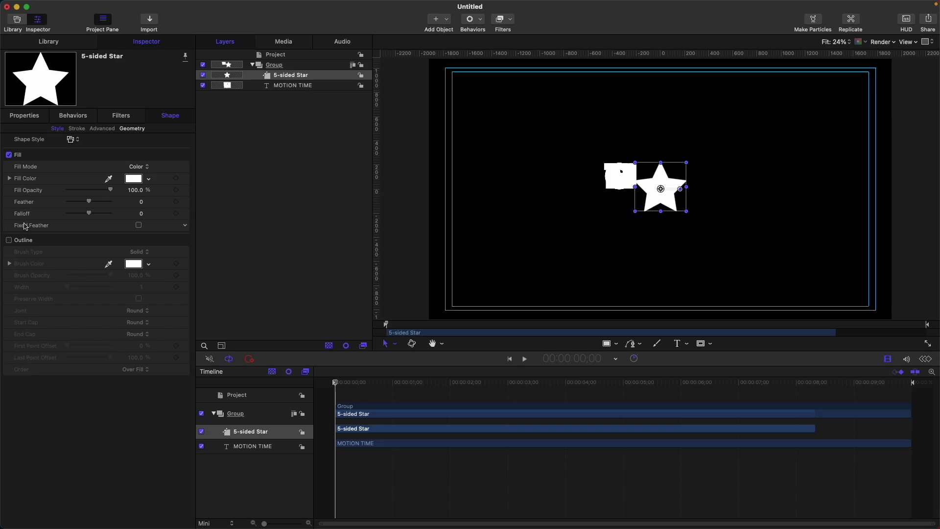
pyautogui.click(8, 240)
pyautogui.click(9, 155)
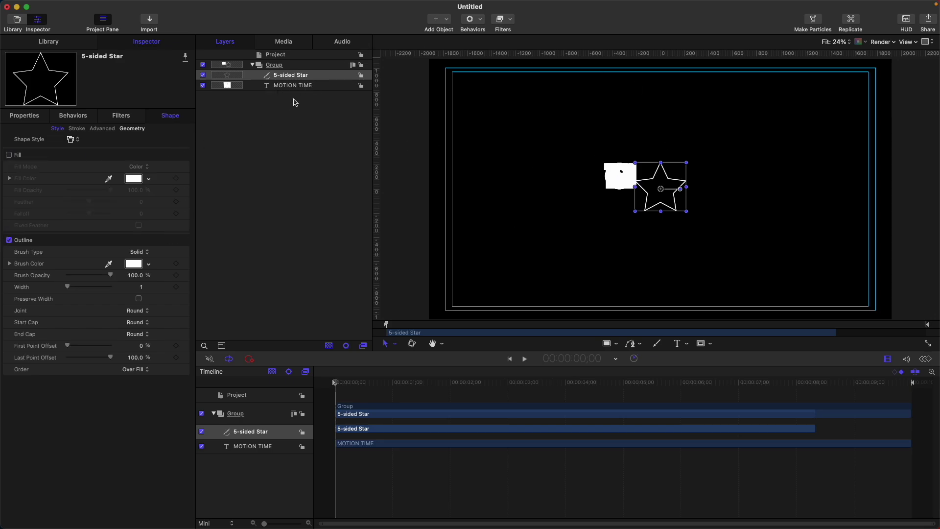
# - Use the 5-sided Star as the shape source of the MOTION TIME path, and scale the star to 400%
pyautogui.click(309, 87)
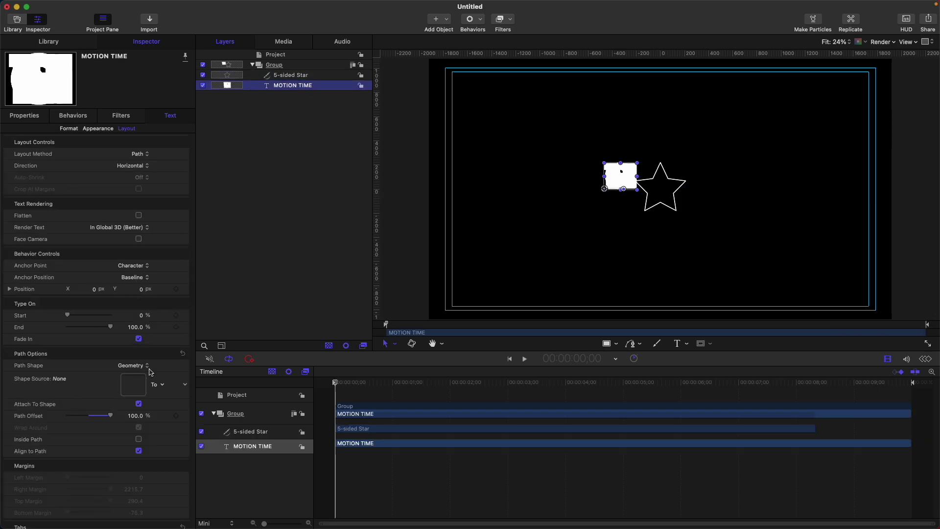
pyautogui.moveTo(304, 75); pyautogui.dragTo(141, 379)
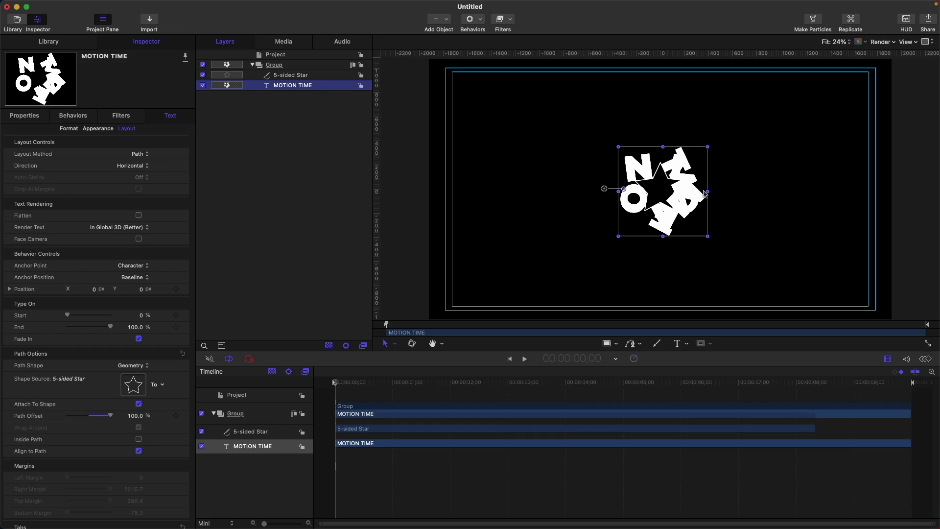
pyautogui.click(294, 75)
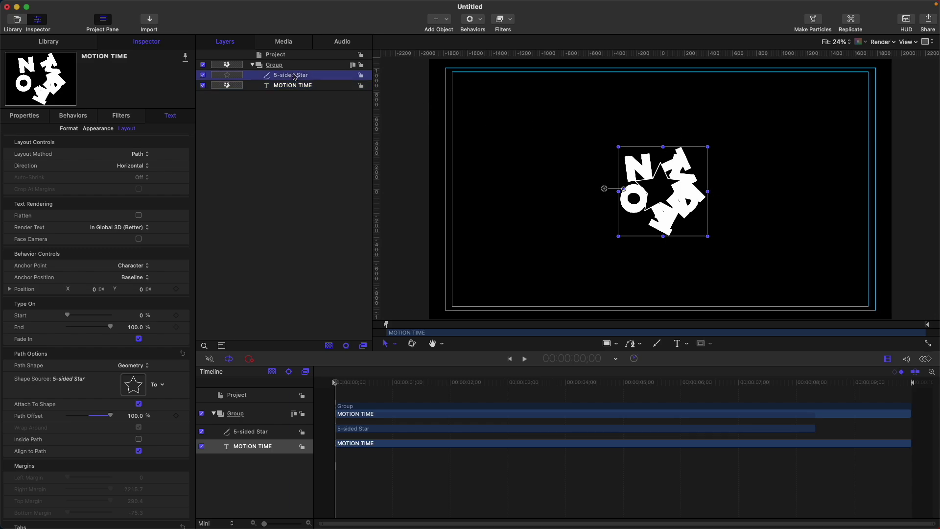
pyautogui.click(133, 128)
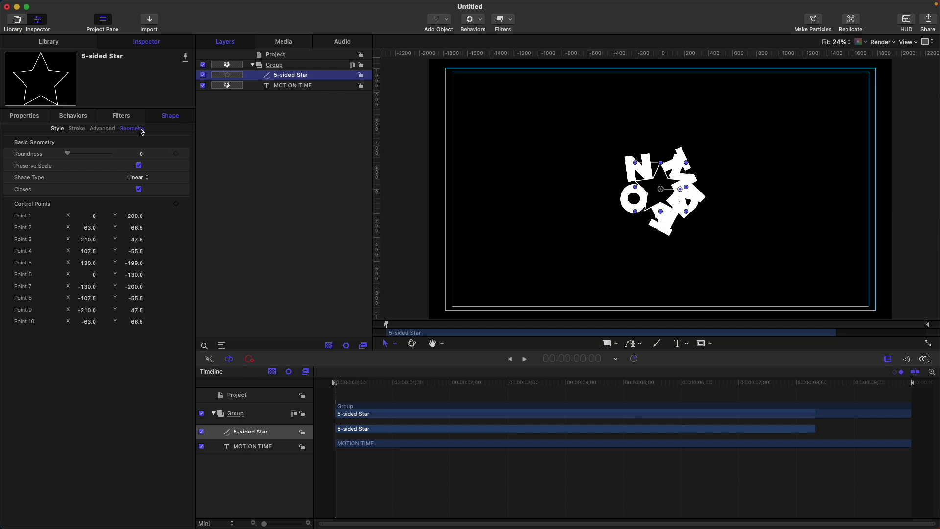
pyautogui.click(22, 118)
pyautogui.moveTo(78, 167); pyautogui.dragTo(114, 170)
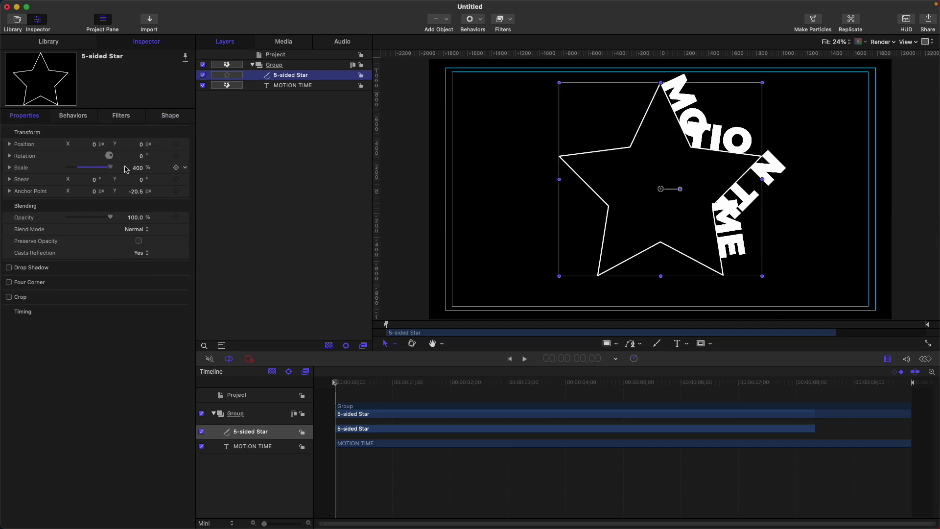
# - Change the MOTION TIME text's path shape to Open Spline
pyautogui.click(299, 87)
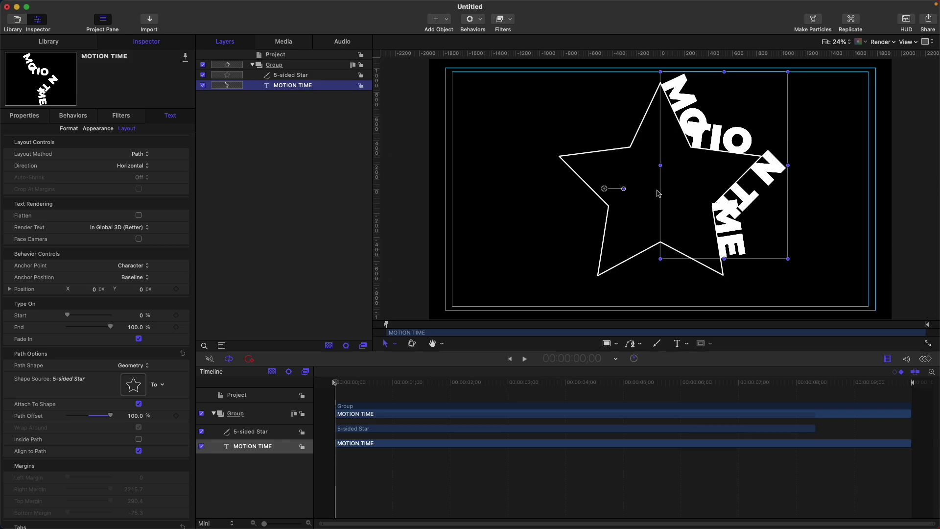
pyautogui.click(133, 365)
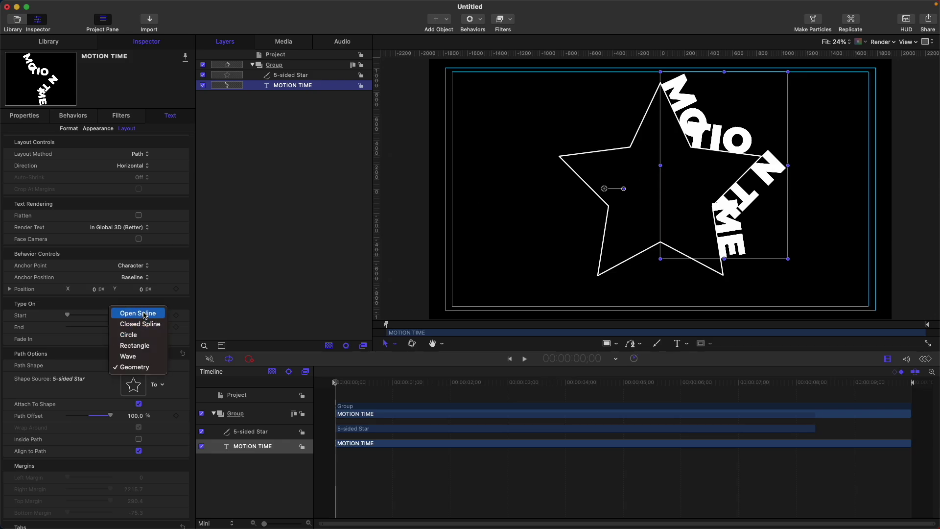
pyautogui.click(140, 314)
# - Delete the 5-sided Star and reset the title's path options and position to their defaults
pyautogui.click(278, 78)
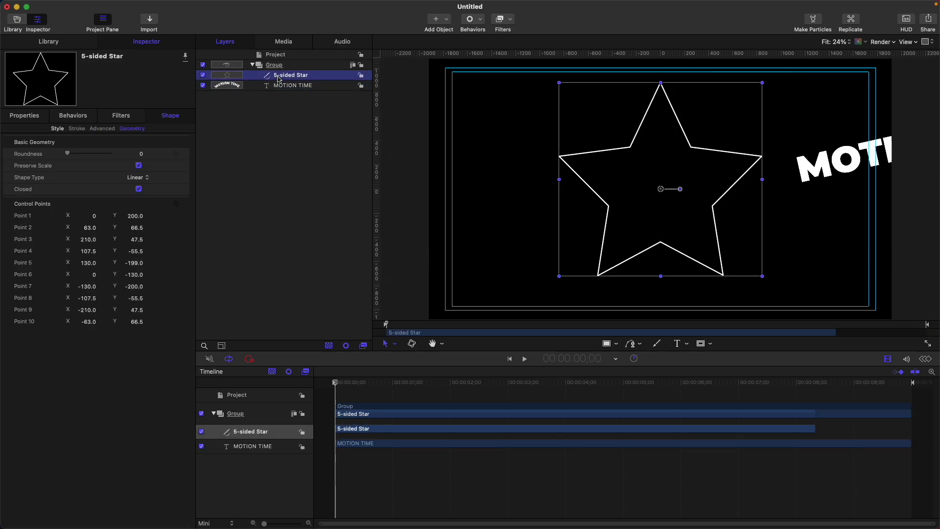
pyautogui.press('Delete')
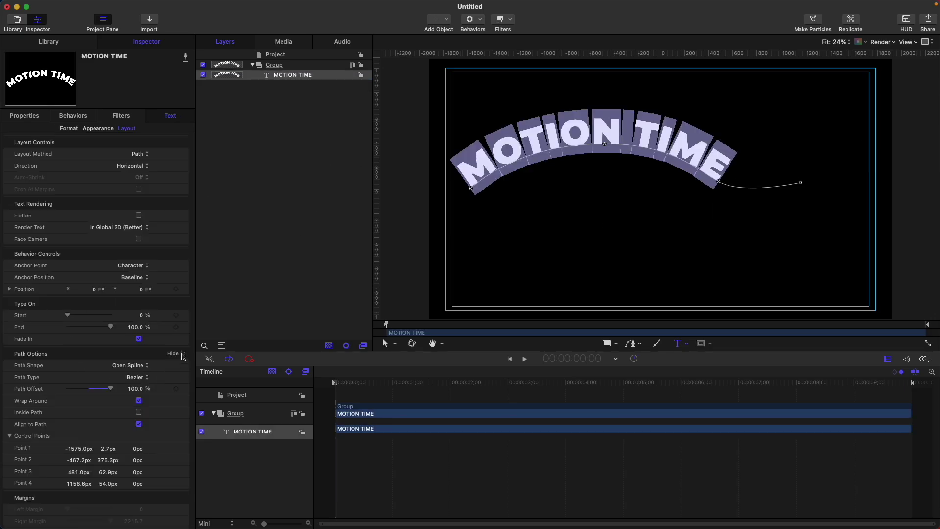
pyautogui.click(182, 353)
pyautogui.press('F1')
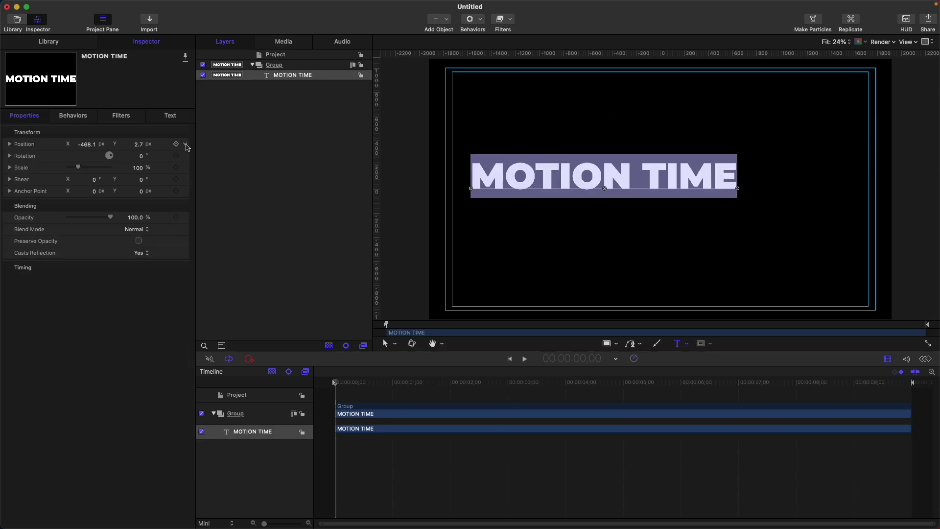
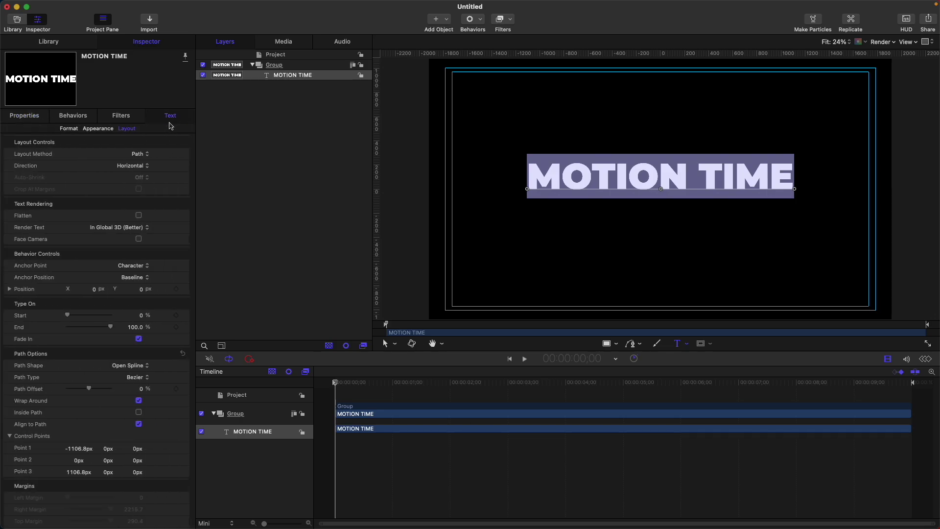
# - Try the Scroll layout method on the title, followed by Crawl
pyautogui.click(128, 156)
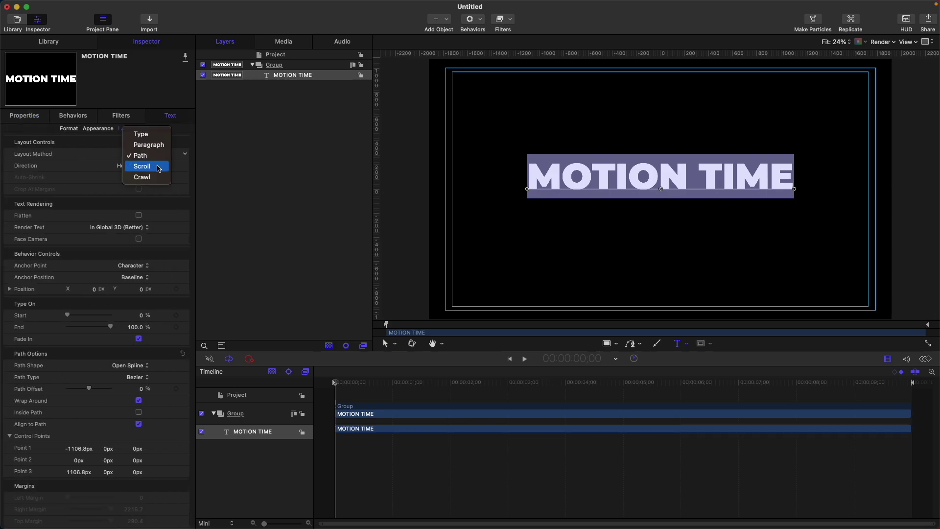
pyautogui.click(131, 166)
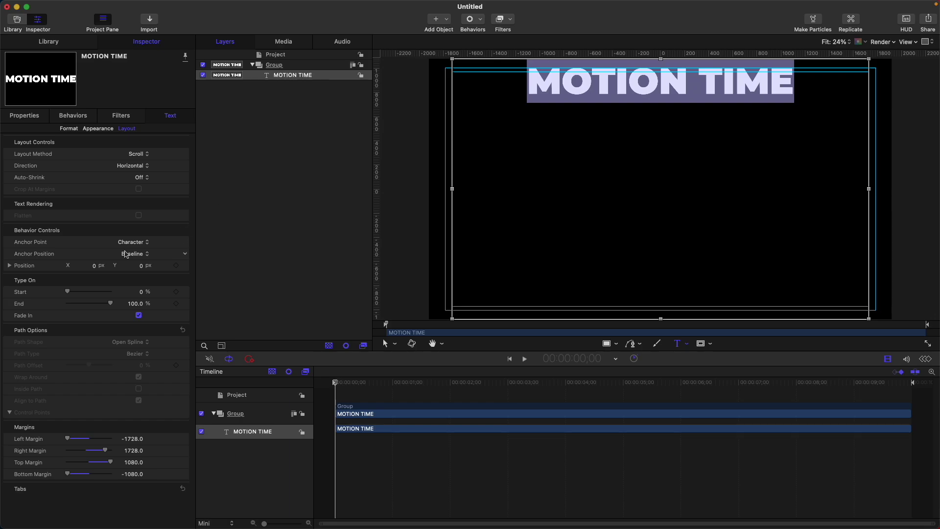
pyautogui.click(137, 154)
pyautogui.click(147, 167)
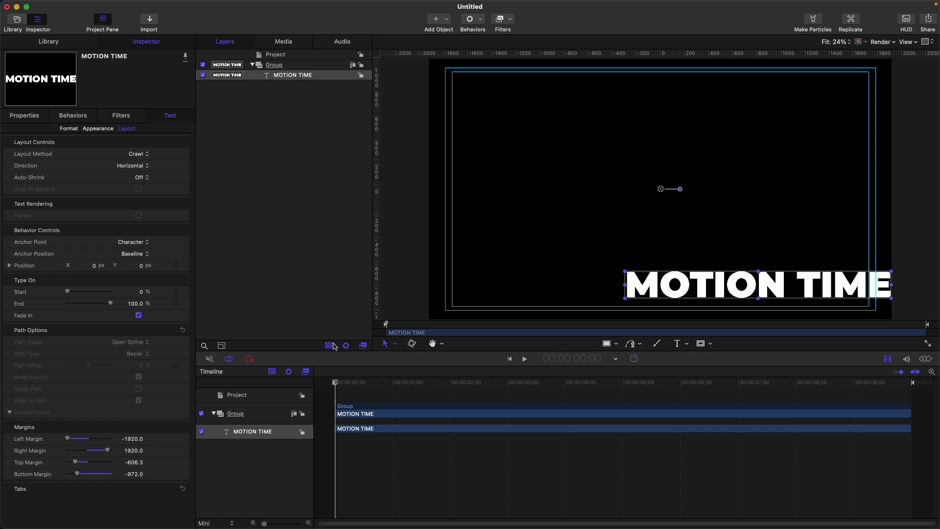
# - Set the title's layout method to Type and its direction to Vertical
pyautogui.click(137, 153)
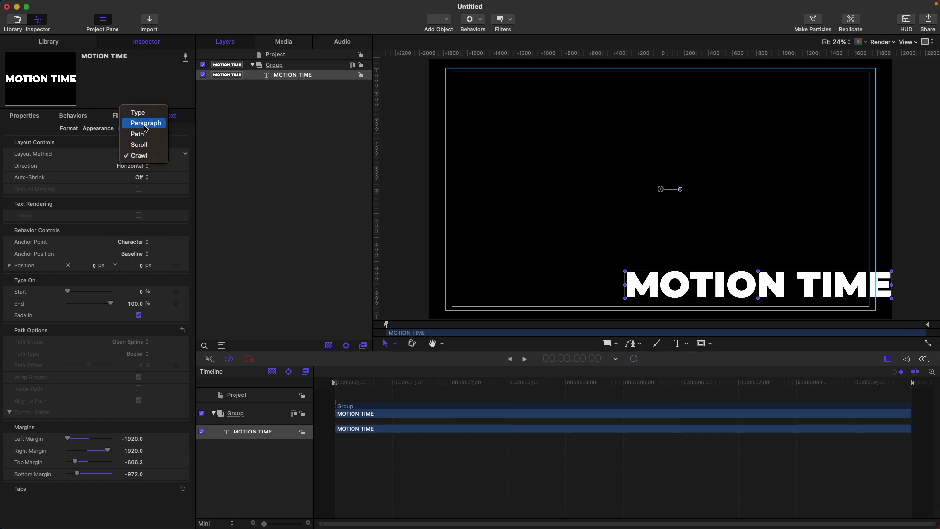
pyautogui.click(138, 111)
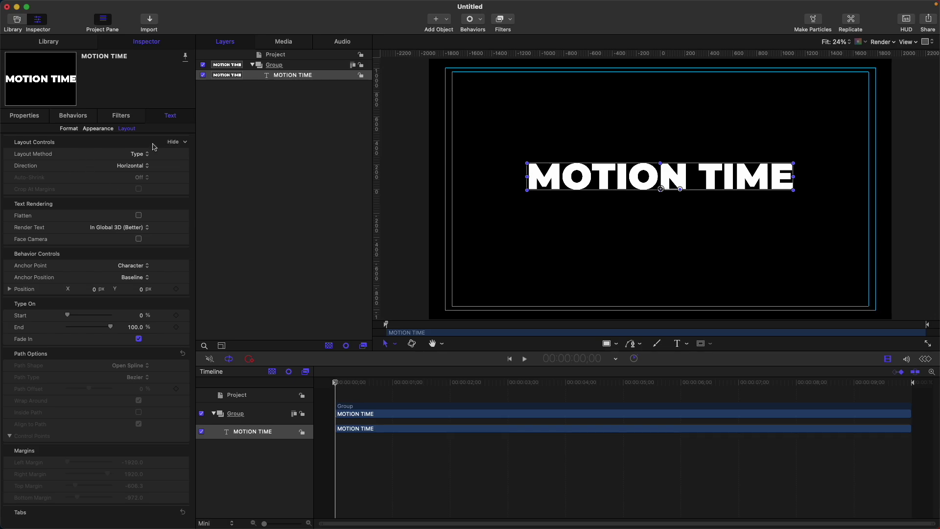
pyautogui.click(142, 166)
pyautogui.click(147, 178)
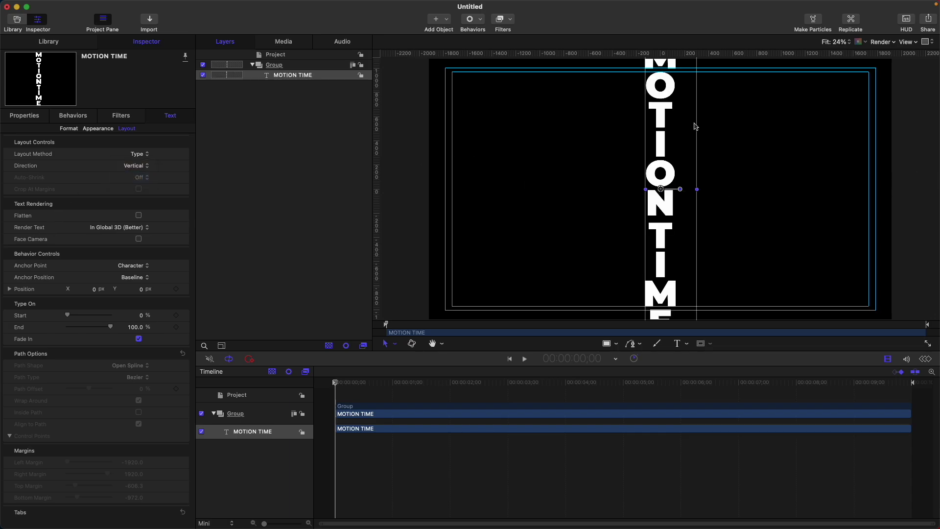
# - Try the Path layout method on the vertical text and undo it
pyautogui.click(138, 154)
pyautogui.click(67, 158)
pyautogui.click(142, 156)
pyautogui.click(152, 179)
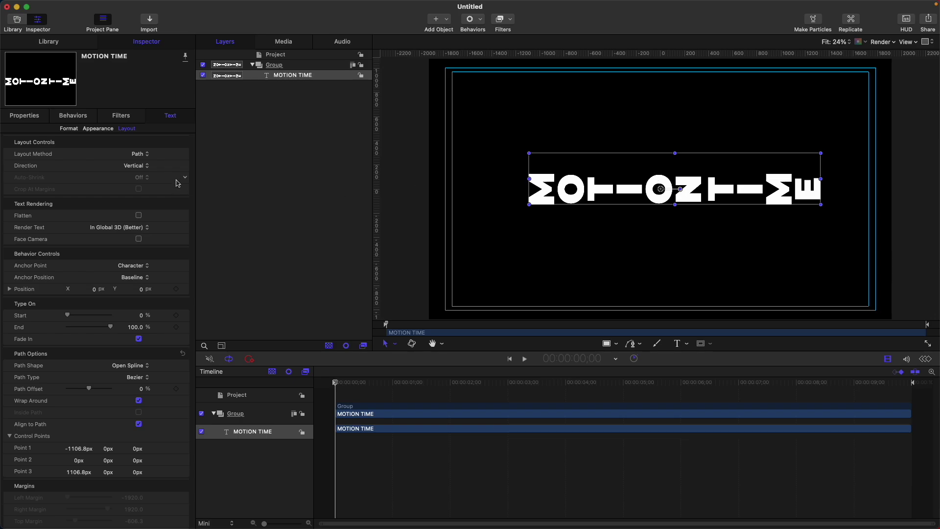
pyautogui.press('cmd+z')
# - Set the text direction to Horizontal and collapse the Text Rendering settings
pyautogui.click(140, 165)
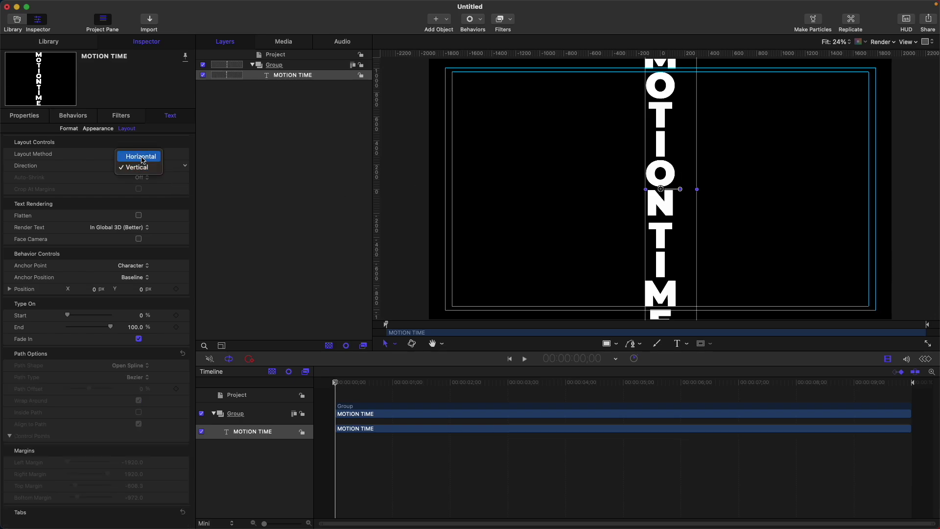
pyautogui.click(141, 156)
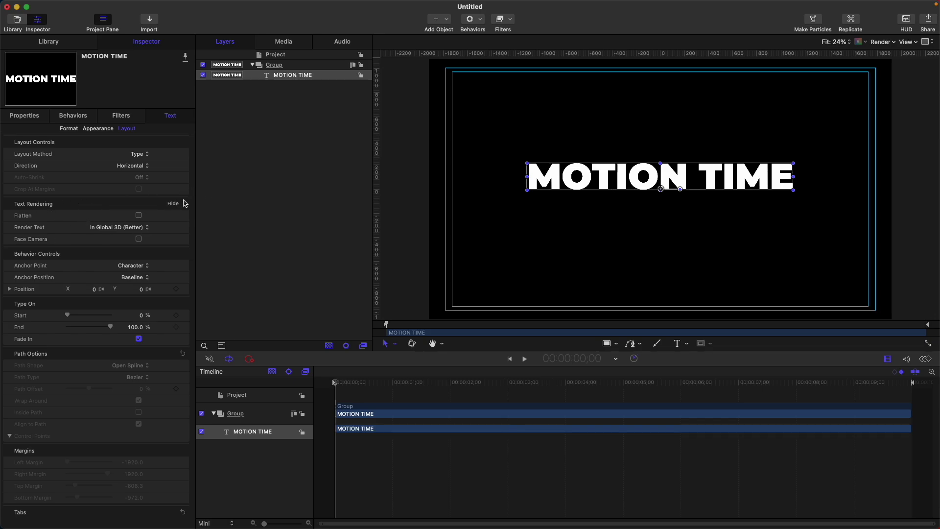
pyautogui.click(186, 203)
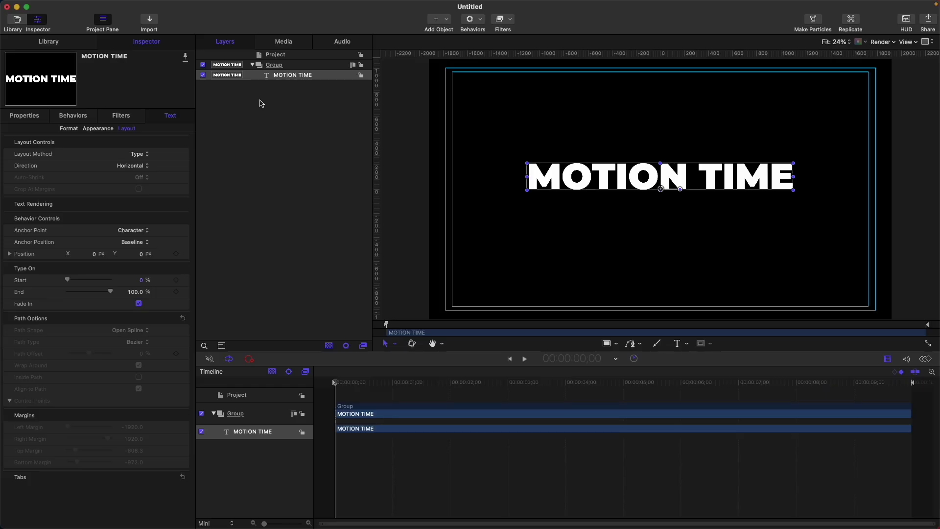
# - Add a Sequence Text behavior to the title with Scale 0% and speed Ease Both, and preview it from the start
pyautogui.click(471, 19)
pyautogui.moveTo(519, 145)
pyautogui.click(552, 152)
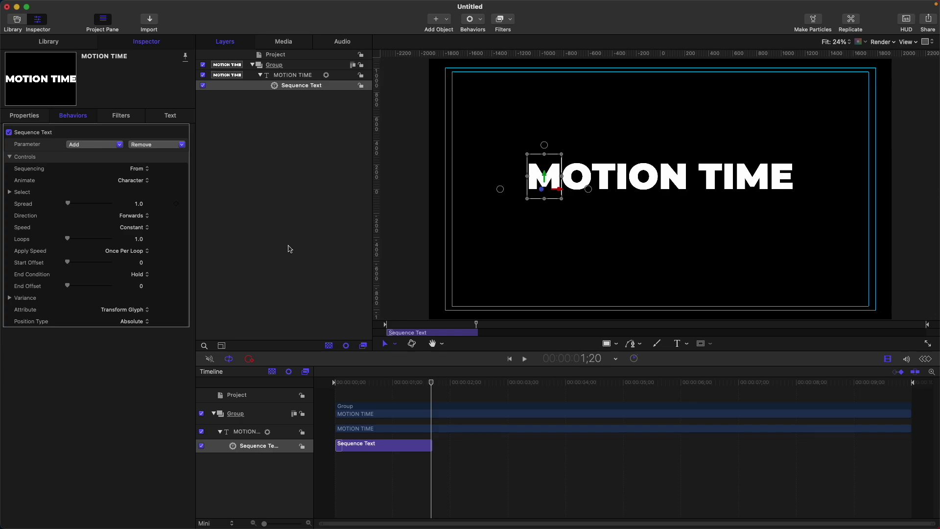
pyautogui.moveTo(112, 147); pyautogui.dragTo(247, 182)
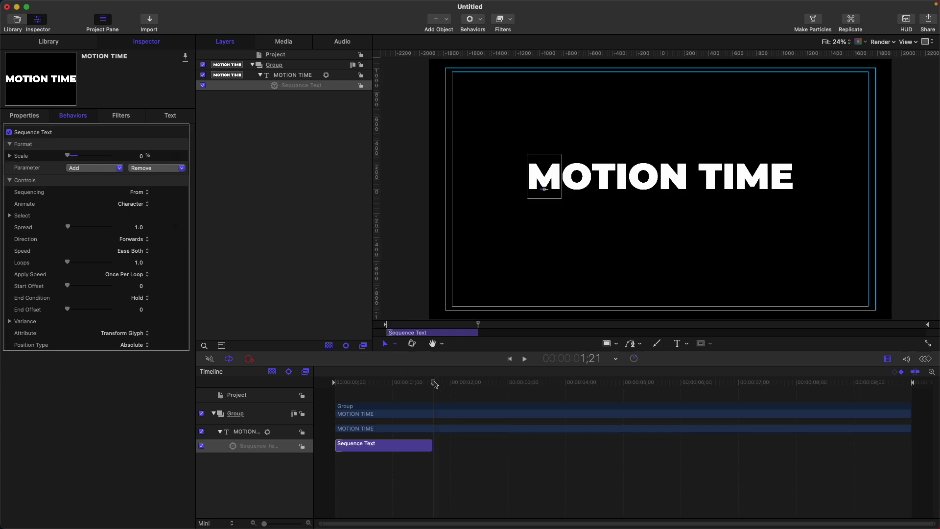
pyautogui.moveTo(432, 383); pyautogui.dragTo(314, 399)
pyautogui.press('space')
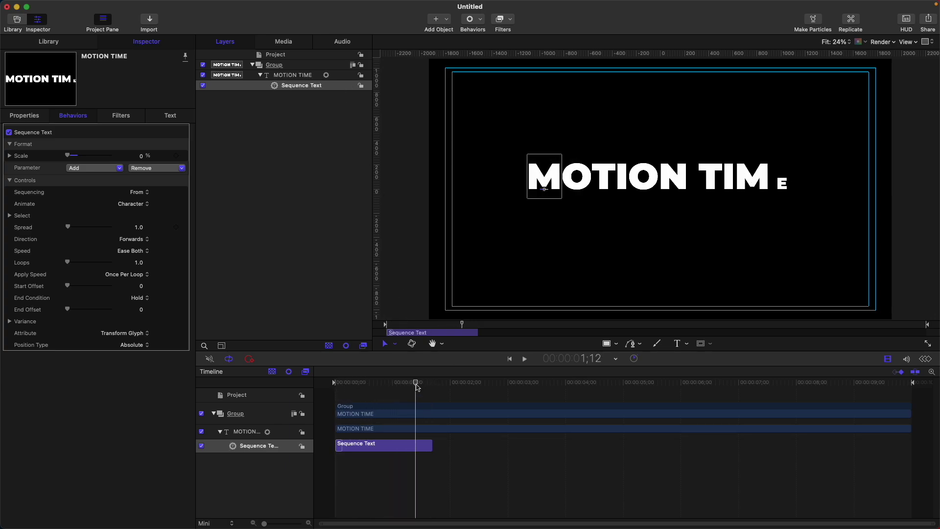
# - Set the title's behavior anchor point to All and scrub back through the sequence animation to preview it
pyautogui.click(301, 76)
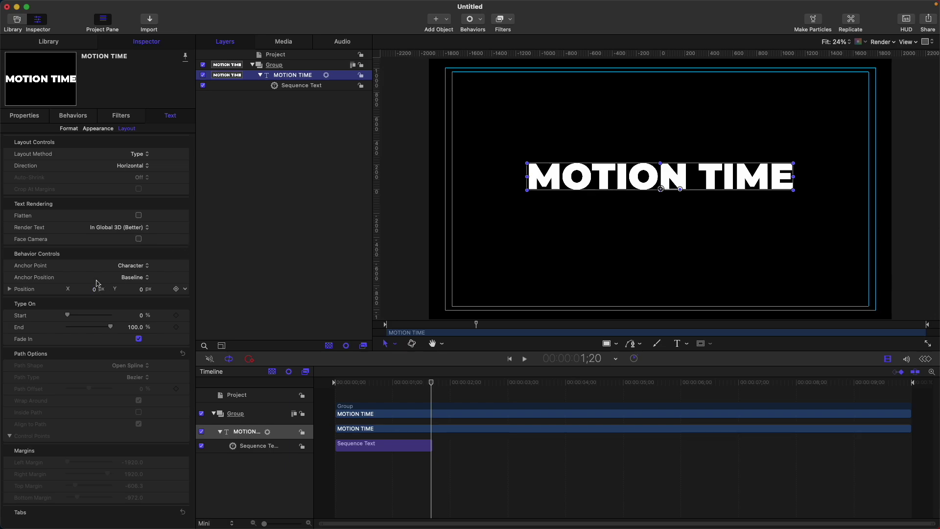
pyautogui.click(133, 265)
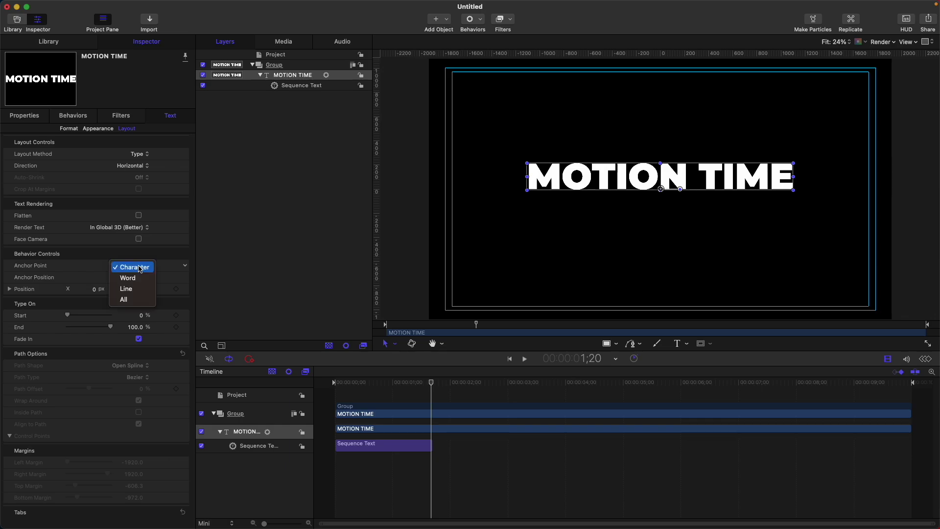
pyautogui.click(151, 270)
pyautogui.click(131, 266)
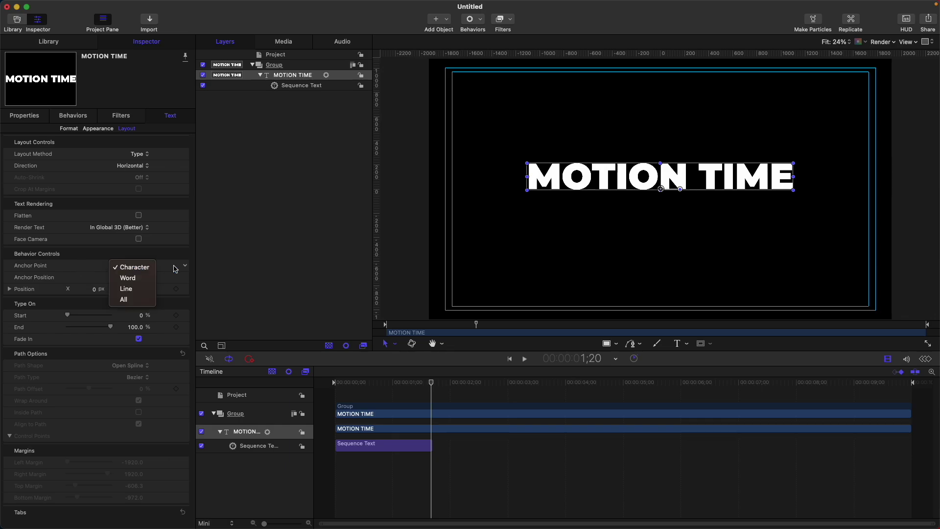
pyautogui.click(137, 306)
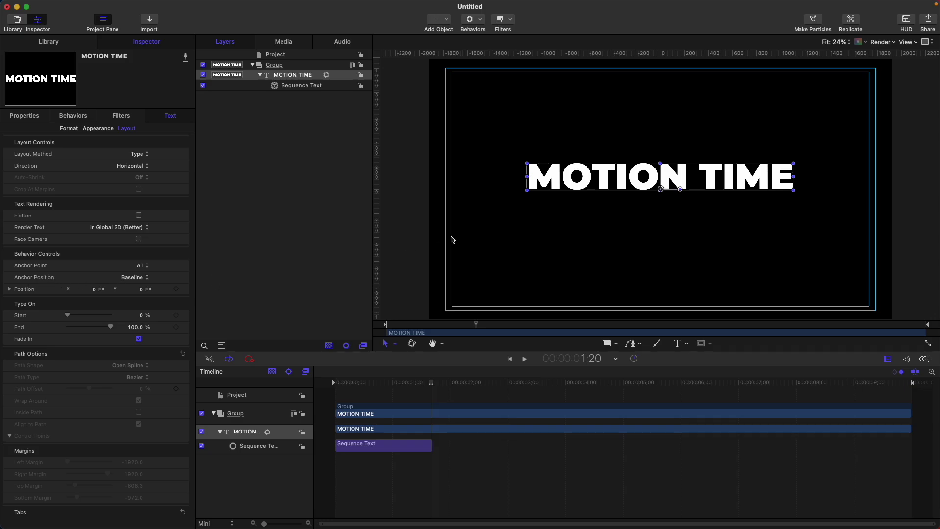
pyautogui.moveTo(431, 383); pyautogui.dragTo(391, 387)
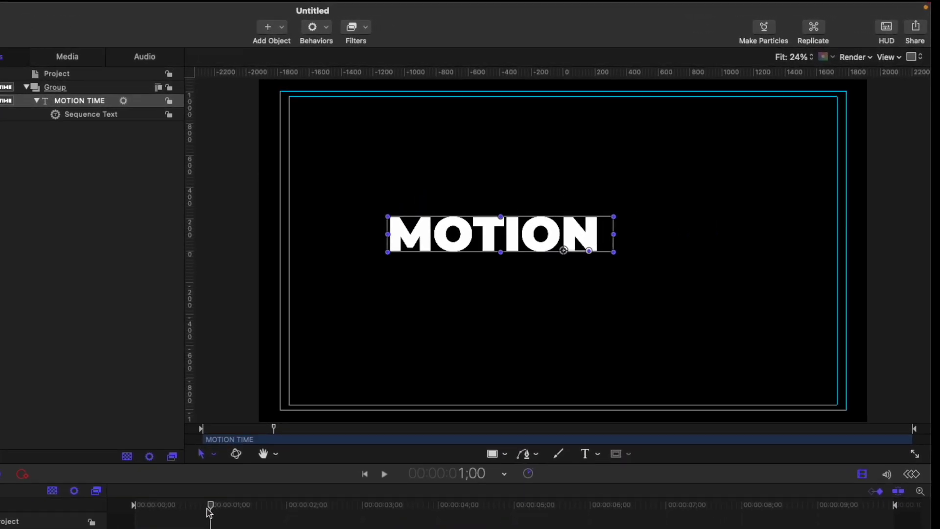
# - Play the title's sequence animation from the first frame to review the All anchor point
pyautogui.moveTo(209, 512); pyautogui.dragTo(133, 512)
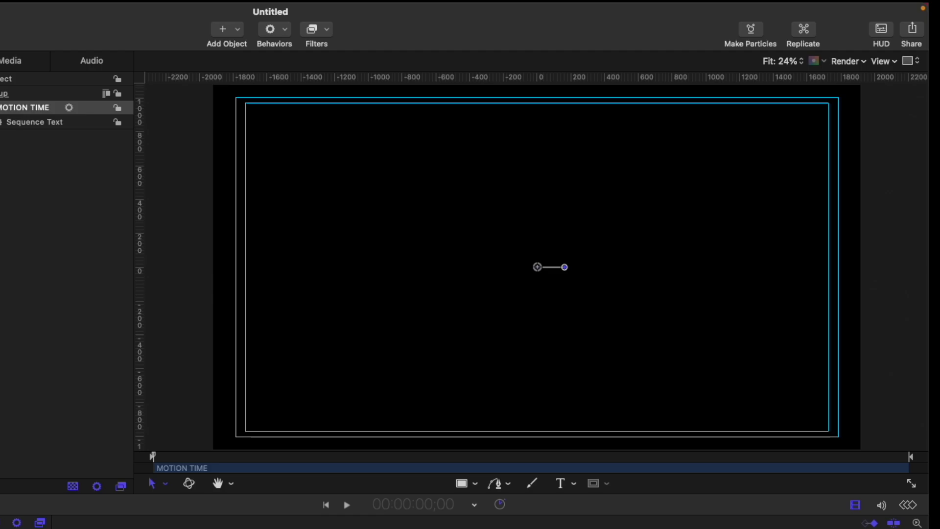
pyautogui.press('space')
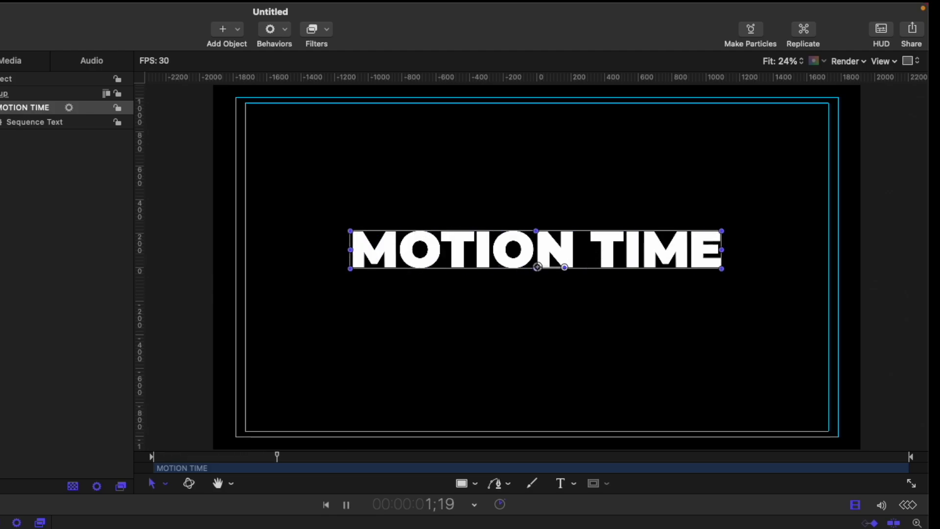
pyautogui.press('space')
pyautogui.hotkey('shift', 'space')
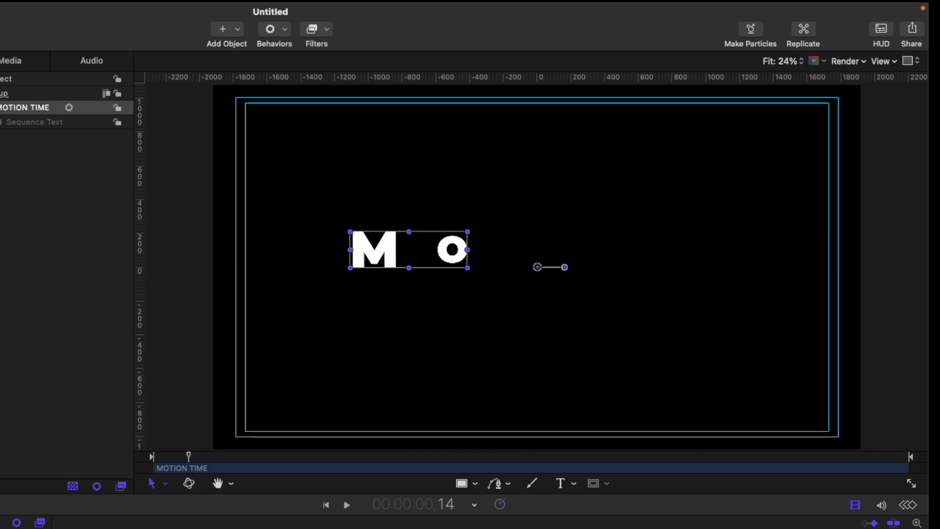
# - Advance gradually through the sequence animation to examine how each letter scales in
pyautogui.press('Right')
pyautogui.press('Right')
pyautogui.press('Right')
pyautogui.press('Right')
pyautogui.press('Right')
pyautogui.press('Right')
pyautogui.press('Right')
pyautogui.press('Right')
pyautogui.press('Right')
pyautogui.press('Right')
pyautogui.press('Right')
pyautogui.press('Right')
pyautogui.press('Right')
pyautogui.press('Right')
pyautogui.press('Right')
pyautogui.press('Right')
pyautogui.press('Right')
pyautogui.press('Right')
pyautogui.press('Right')
pyautogui.press('Right')
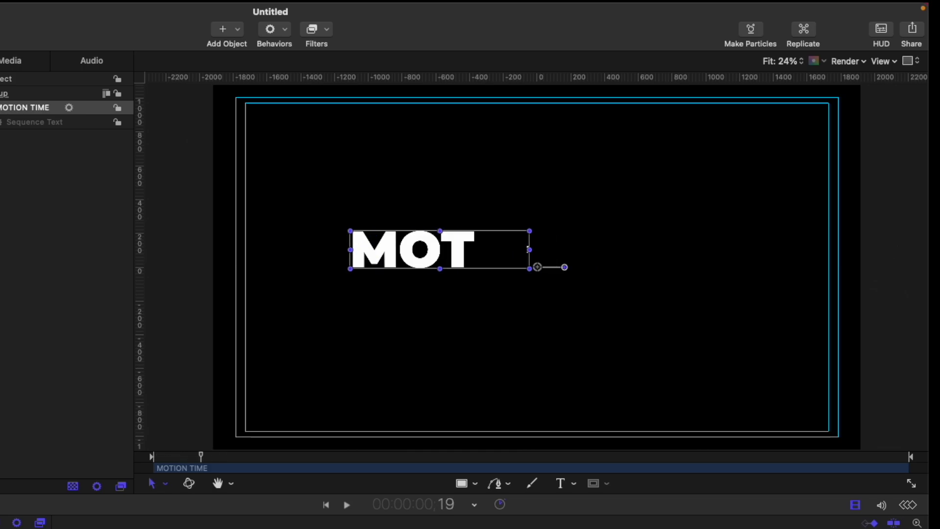
pyautogui.press('Right')
pyautogui.press('Right')
pyautogui.press('Right')
pyautogui.press('Right')
pyautogui.press('Right')
pyautogui.press('Right')
pyautogui.press('Right')
pyautogui.press('Right')
pyautogui.press('Right')
pyautogui.press('Right')
pyautogui.press('Right')
pyautogui.press('Right')
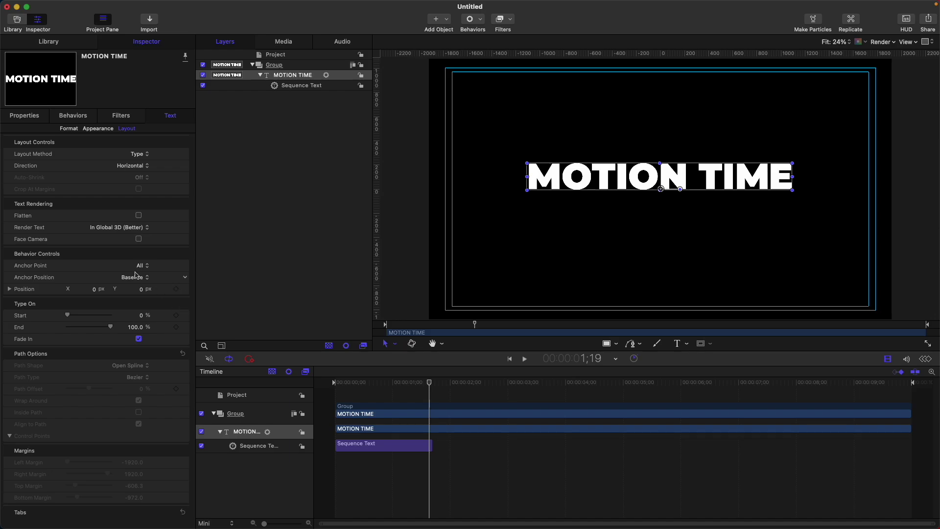
# - Set the title's behavior anchor point to Character and play the animation from the start
pyautogui.click(137, 267)
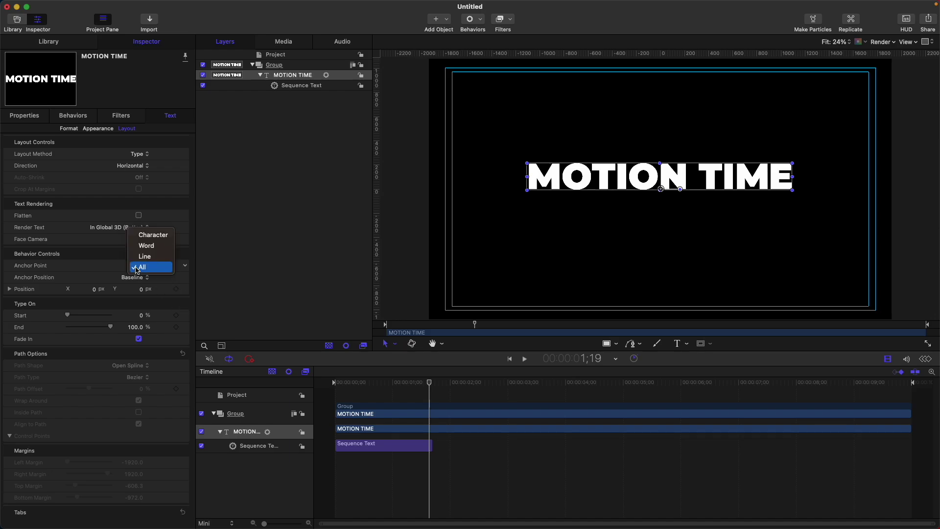
pyautogui.click(148, 245)
pyautogui.click(148, 268)
pyautogui.click(148, 256)
pyautogui.press('Home')
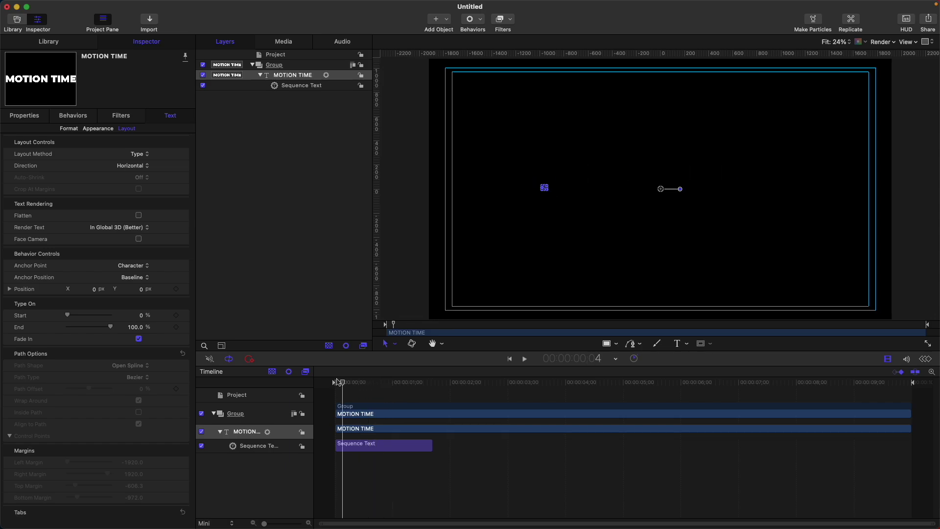
pyautogui.press('space')
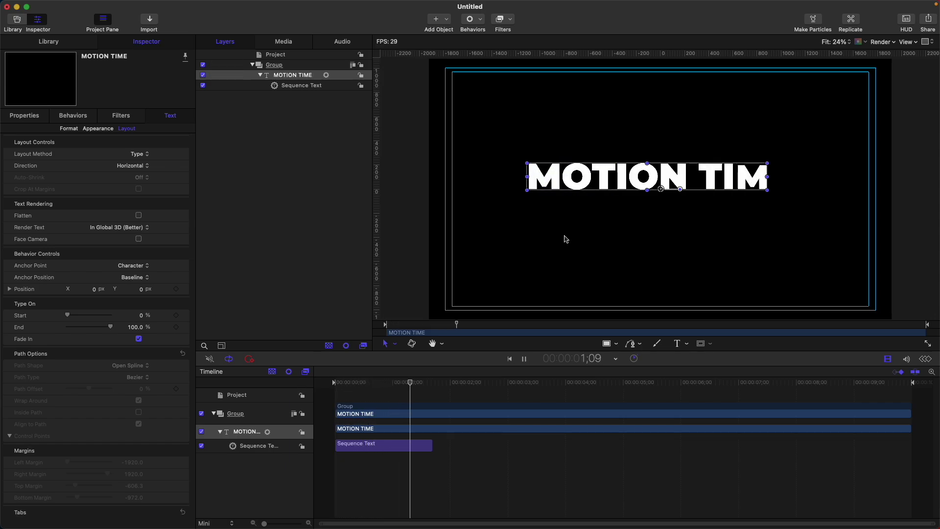
pyautogui.press('space')
# - Switch the behavior anchor point back to All and replay the sequence animation for comparison
pyautogui.click(156, 269)
pyautogui.click(131, 300)
pyautogui.press('Home')
pyautogui.press('space')
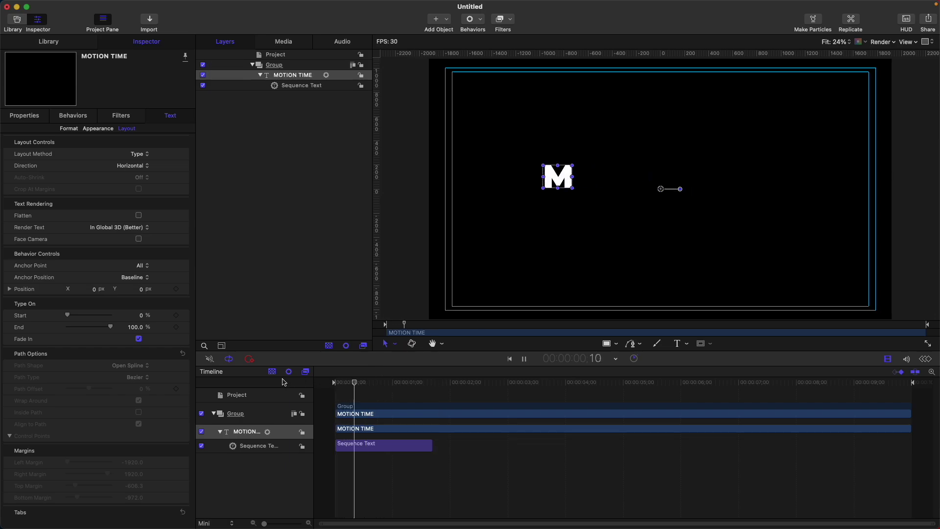
pyautogui.press('space')
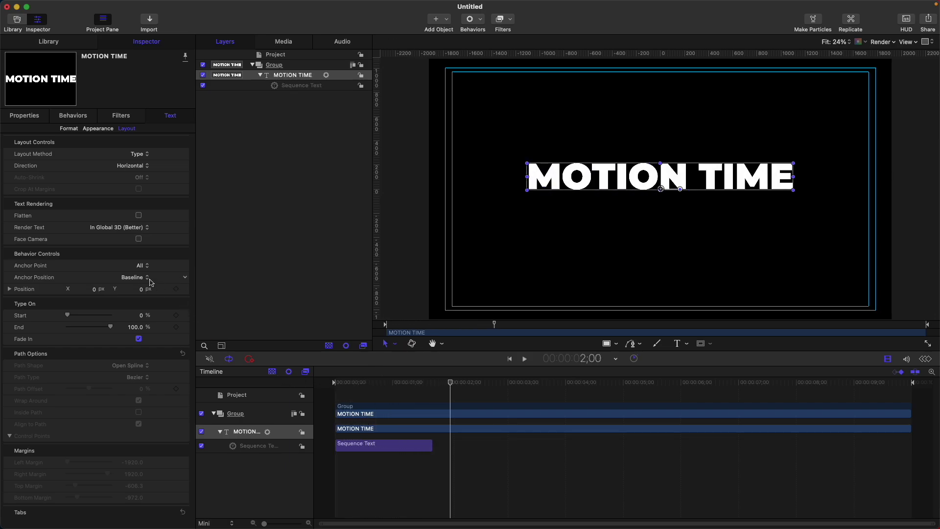
# - Check the Sequence Text behavior's settings, set the title's behavior anchor point to Word, and preview the animation
pyautogui.click(286, 86)
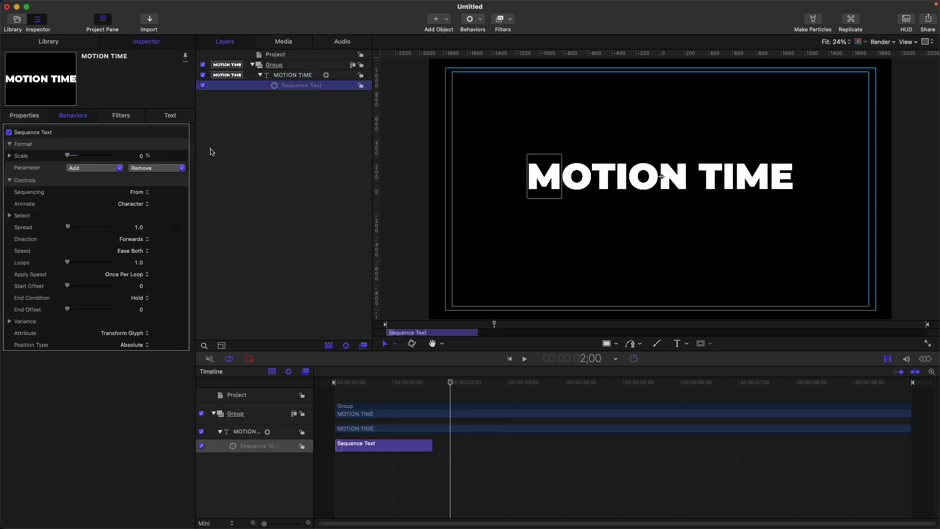
pyautogui.click(302, 76)
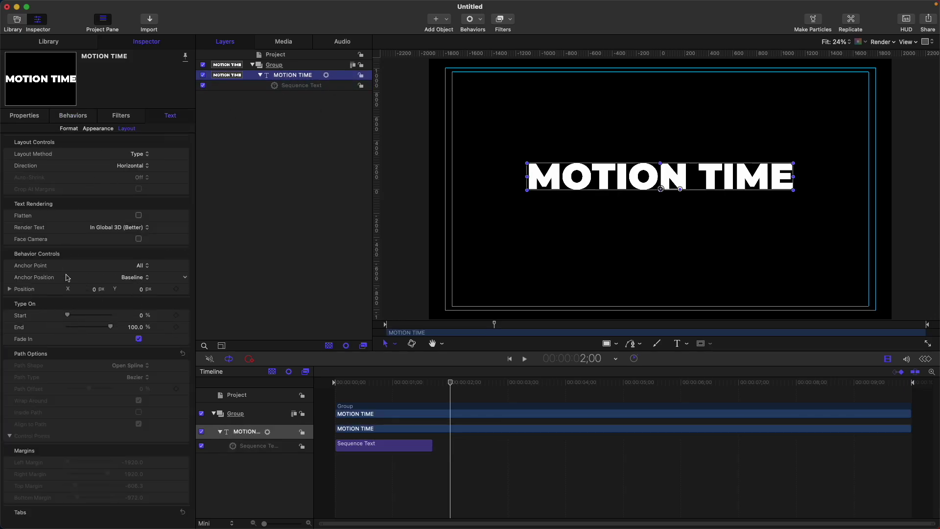
pyautogui.click(143, 266)
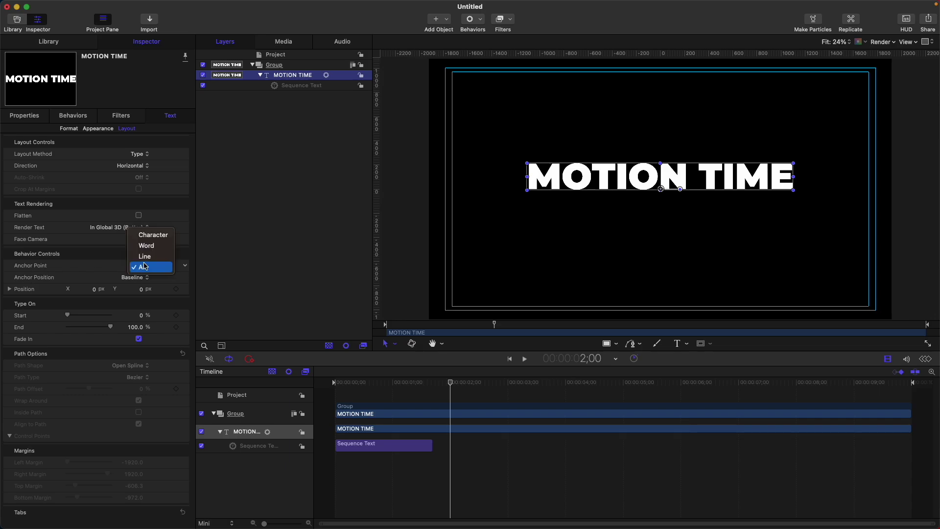
pyautogui.click(149, 246)
pyautogui.moveTo(417, 382); pyautogui.dragTo(304, 385)
pyautogui.press('space')
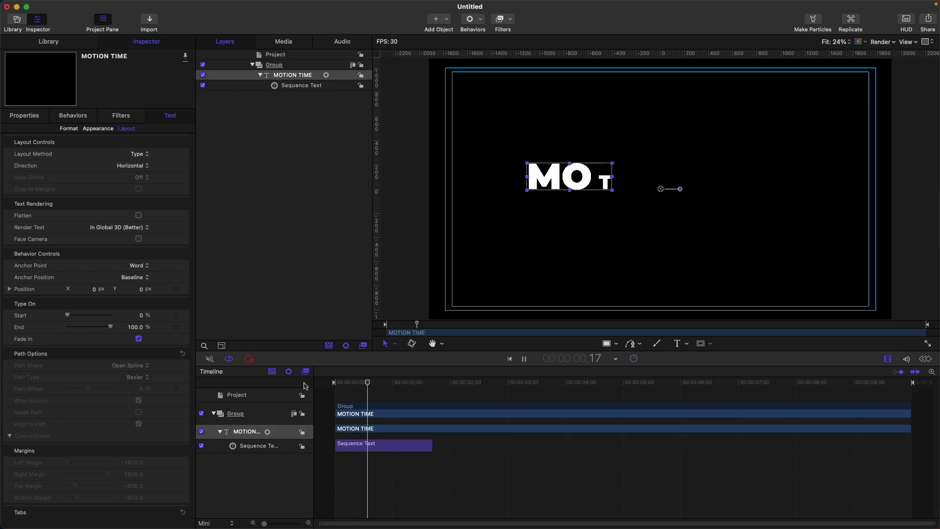
pyautogui.press('space')
pyautogui.moveTo(420, 382)
pyautogui.mouseDown()
pyautogui.moveTo(335, 382)
pyautogui.moveTo(431, 383)
pyautogui.mouseUp()
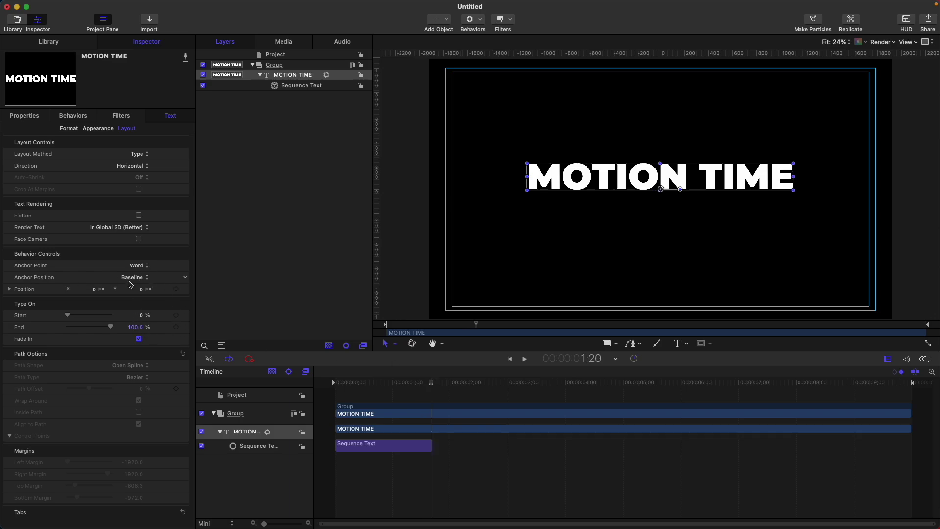
# - Set the behavior anchor position to Center and preview the sequence animation from the start
pyautogui.click(147, 278)
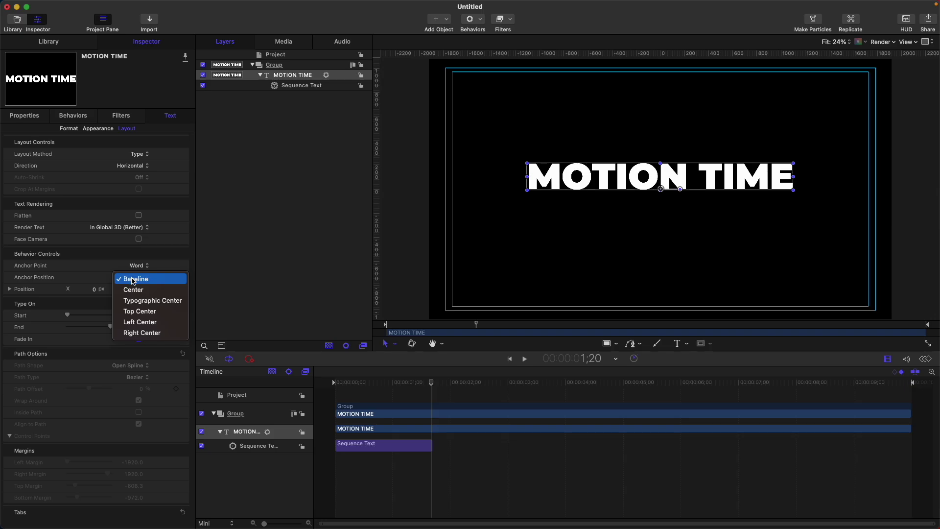
pyautogui.click(167, 289)
pyautogui.moveTo(431, 382); pyautogui.dragTo(340, 385)
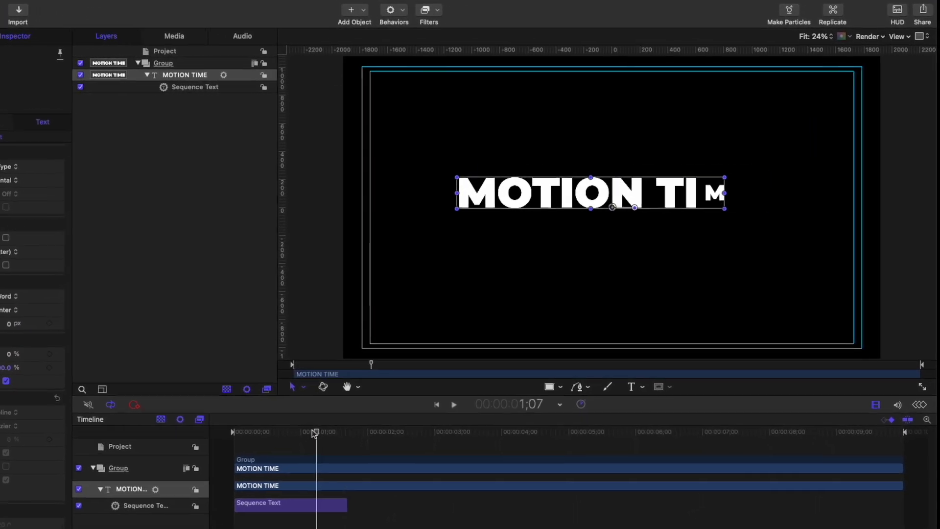
pyautogui.moveTo(179, 467); pyautogui.dragTo(93, 467)
pyautogui.press('space')
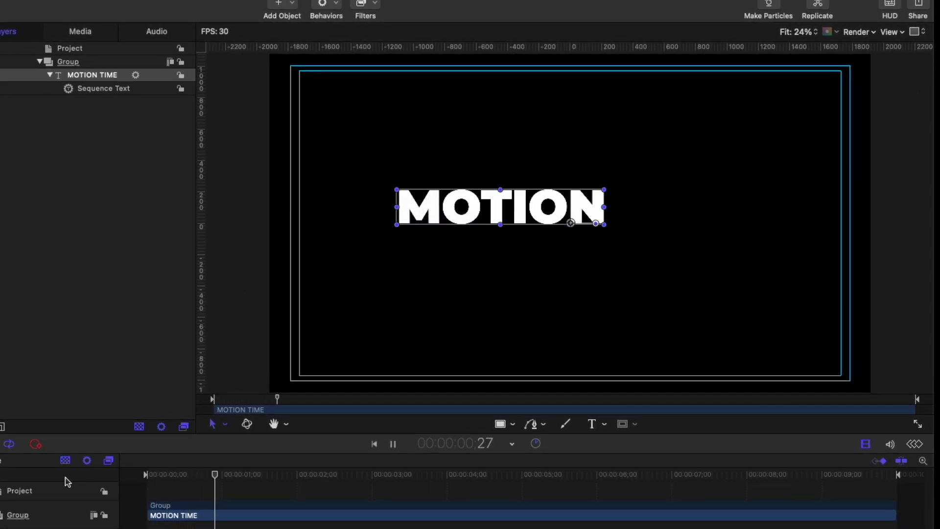
pyautogui.moveTo(233, 478); pyautogui.dragTo(269, 482)
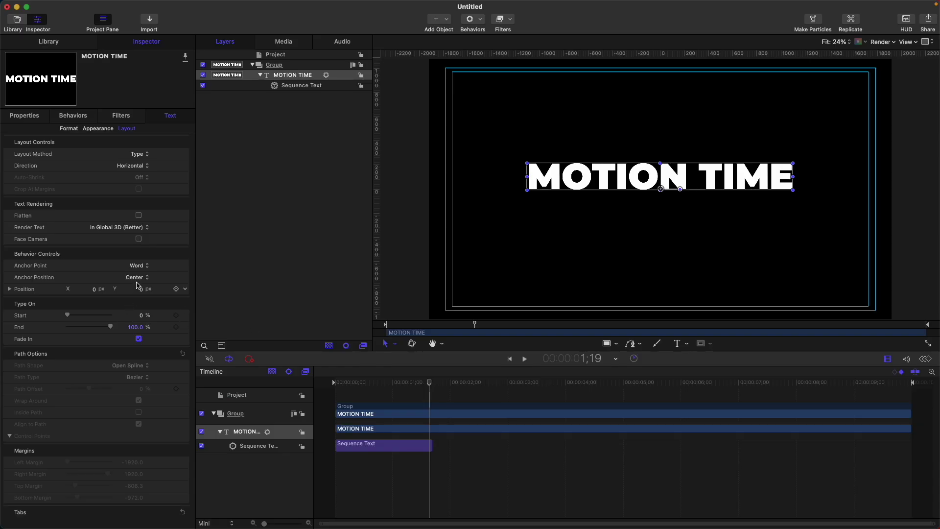
# - Try the Typographic Center anchor position and play the sequence animation from the start
pyautogui.click(142, 279)
pyautogui.click(176, 290)
pyautogui.moveTo(399, 383); pyautogui.dragTo(323, 381)
pyautogui.press('space')
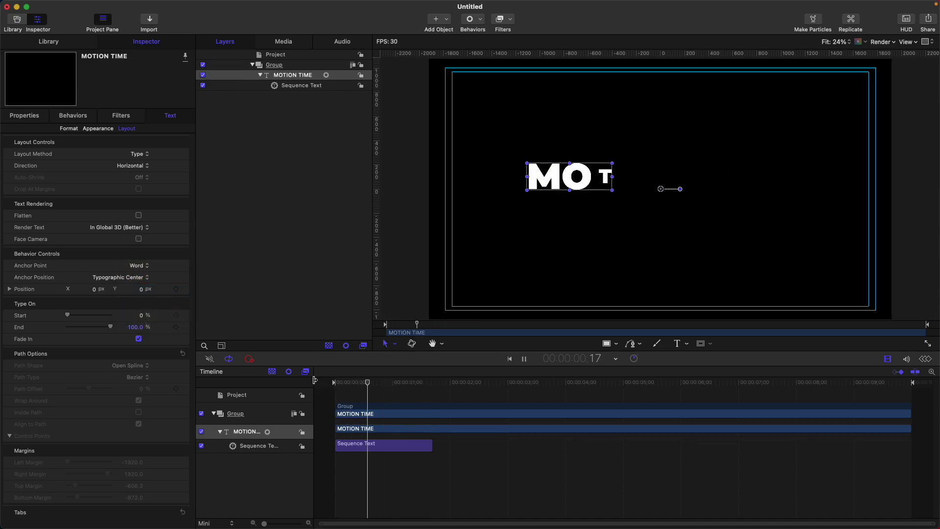
pyautogui.press('space')
# - Try the Top Center anchor position, then play and scrub the animation to see where the letters scale from
pyautogui.click(132, 278)
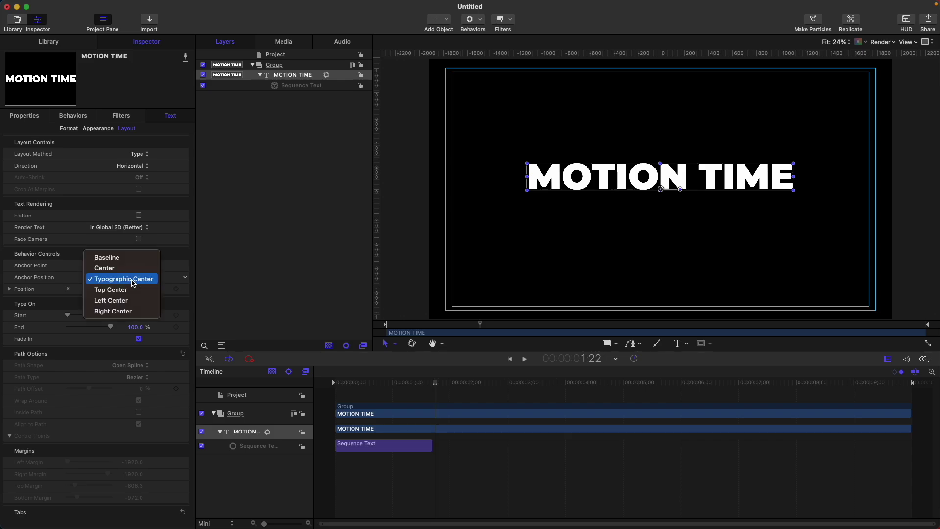
pyautogui.click(112, 289)
pyautogui.moveTo(431, 382); pyautogui.dragTo(323, 389)
pyautogui.press('space')
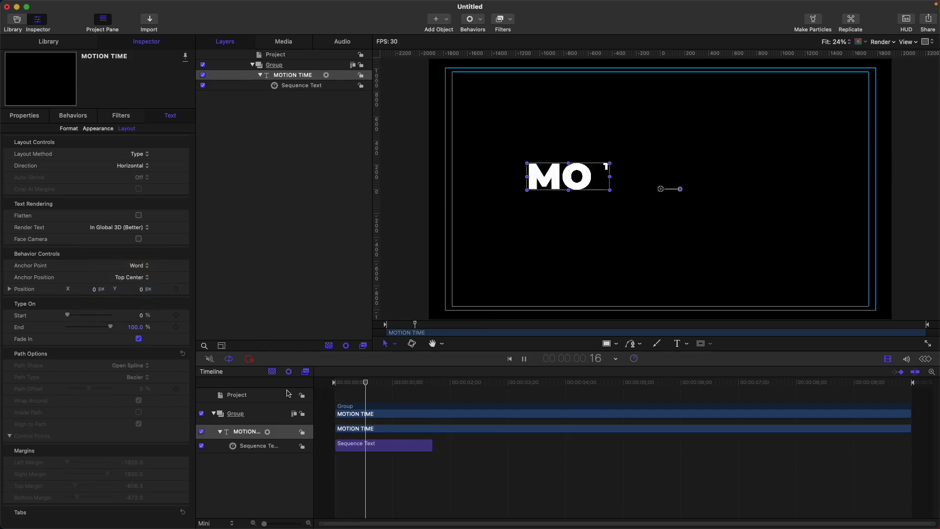
pyautogui.press('space')
pyautogui.moveTo(406, 385); pyautogui.dragTo(347, 384)
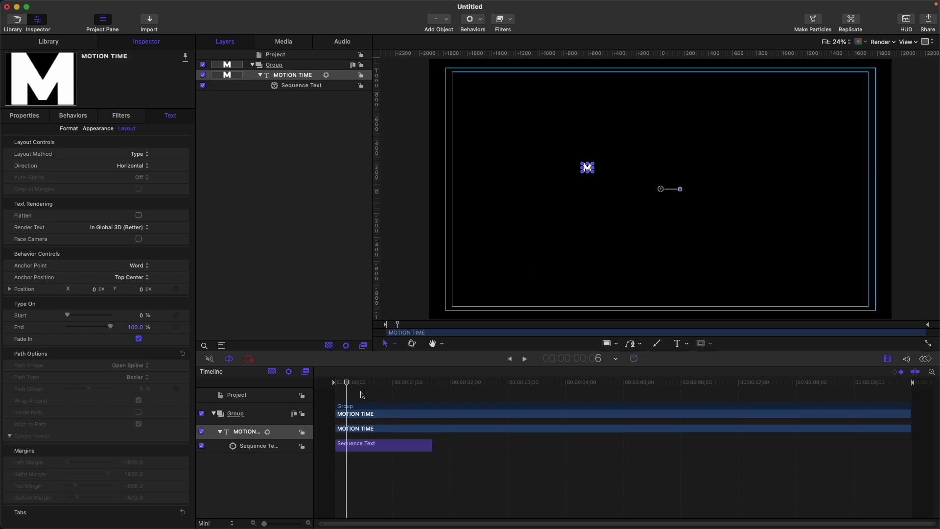
pyautogui.moveTo(347, 386); pyautogui.dragTo(397, 390)
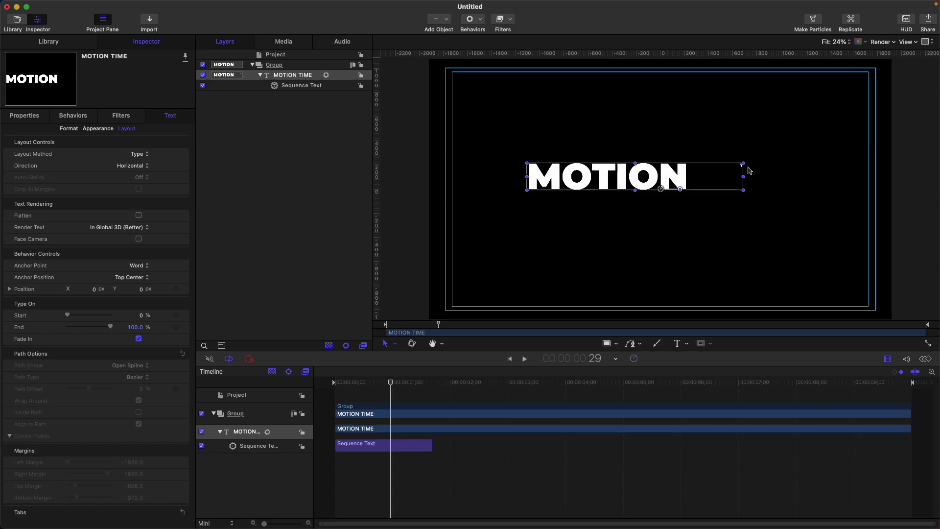
pyautogui.moveTo(380, 388); pyautogui.dragTo(423, 384)
# - Try the Right Center anchor position and scrub through the sequence animation
pyautogui.click(142, 278)
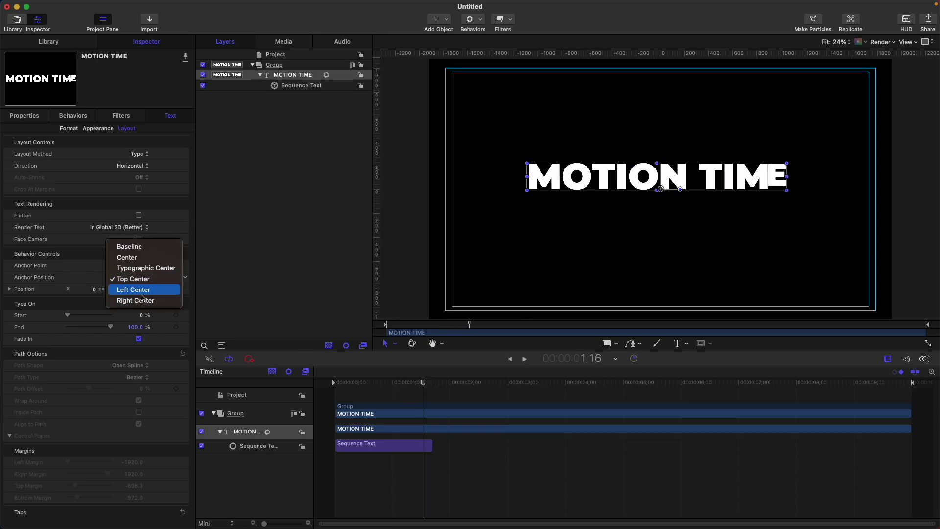
pyautogui.click(135, 300)
pyautogui.click(378, 385)
pyautogui.moveTo(378, 386); pyautogui.dragTo(436, 378)
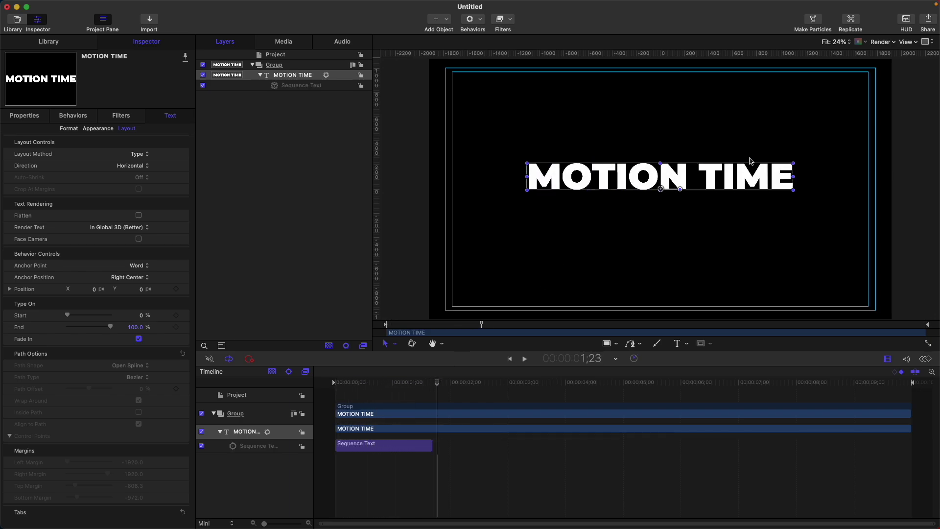
# - Return the behavior anchor position to Center and keep the anchor point on Word
pyautogui.click(134, 277)
pyautogui.click(123, 236)
pyautogui.click(139, 266)
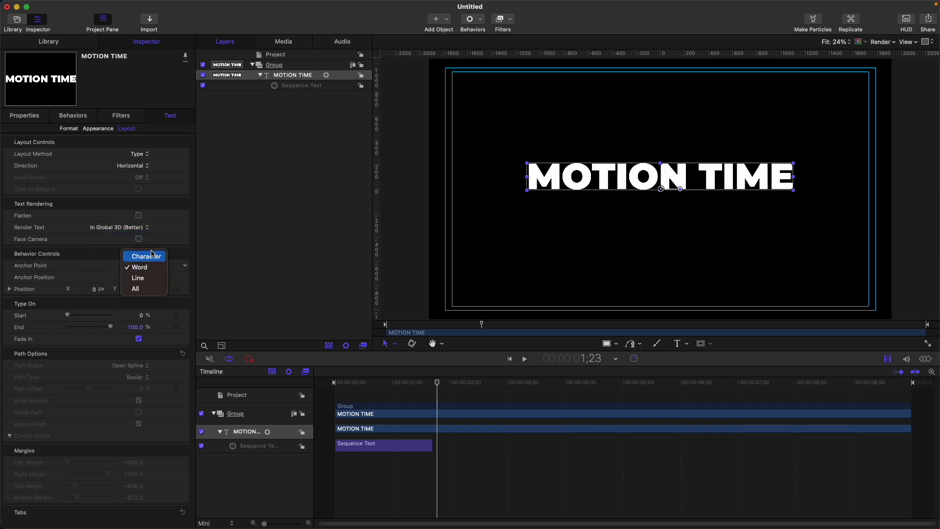
pyautogui.click(265, 200)
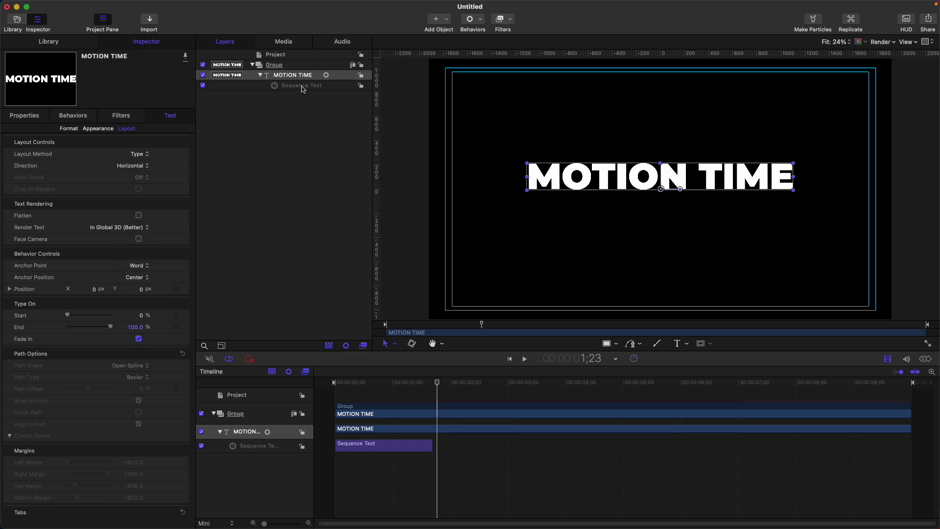
# - Set the Sequence Text behavior to animate by Line and scrub through the animation
pyautogui.click(303, 86)
pyautogui.click(132, 210)
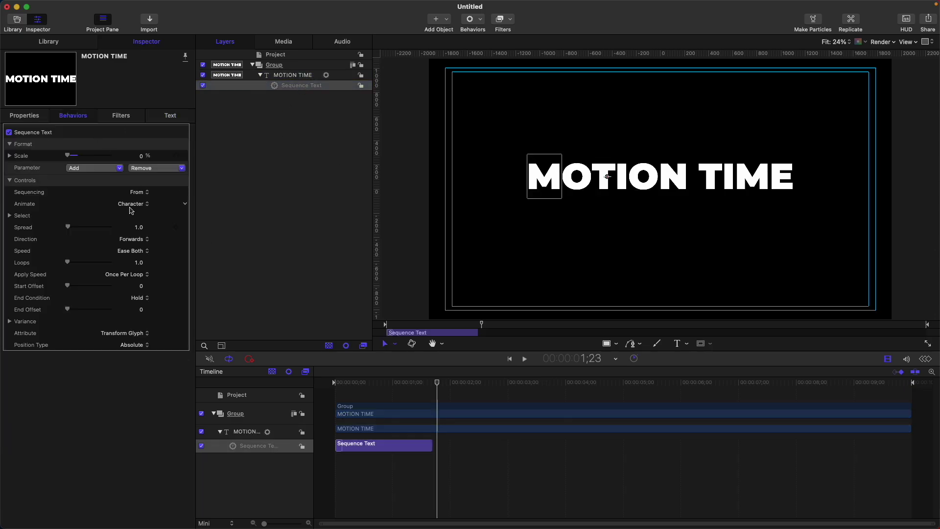
pyautogui.click(153, 203)
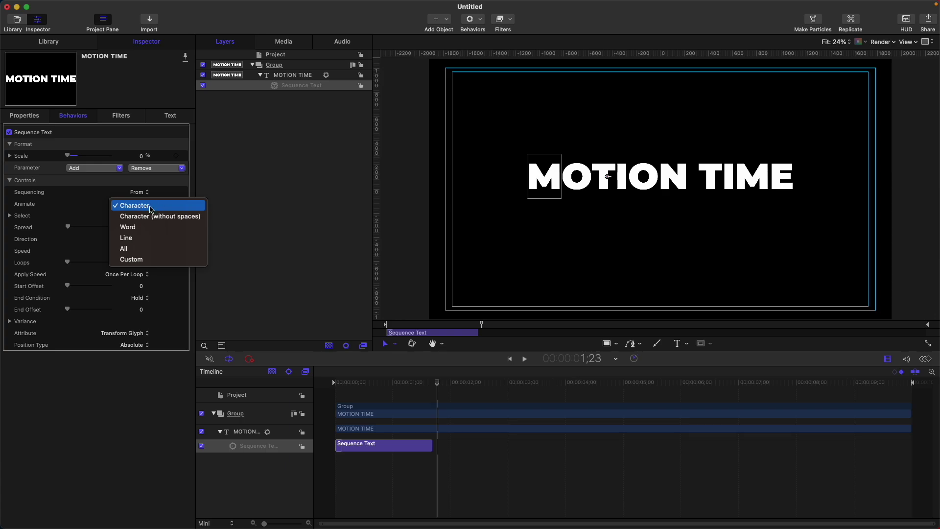
pyautogui.click(150, 237)
pyautogui.moveTo(404, 382); pyautogui.dragTo(361, 392)
pyautogui.press('space')
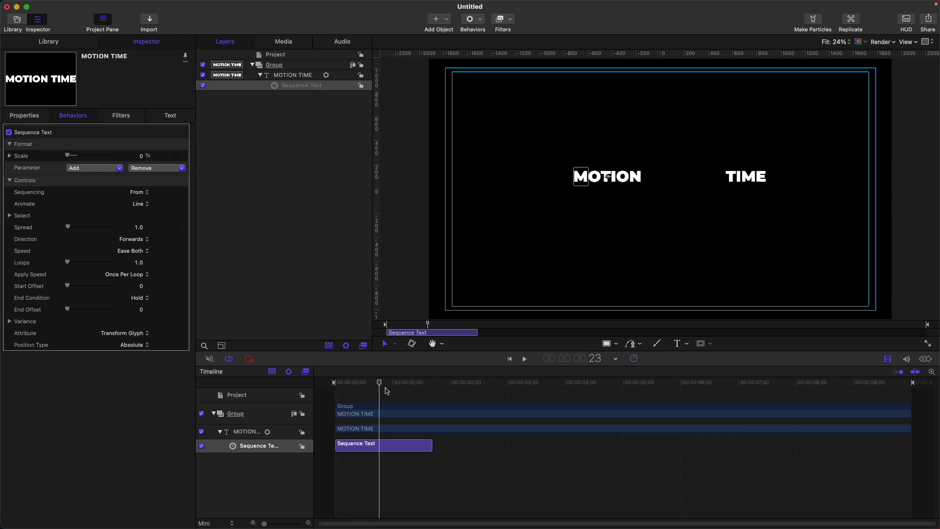
# - Replay the line-based animation from the start, and return to the MOTION TIME title's text layout settings
pyautogui.press('space')
pyautogui.press('Home')
pyautogui.press('space')
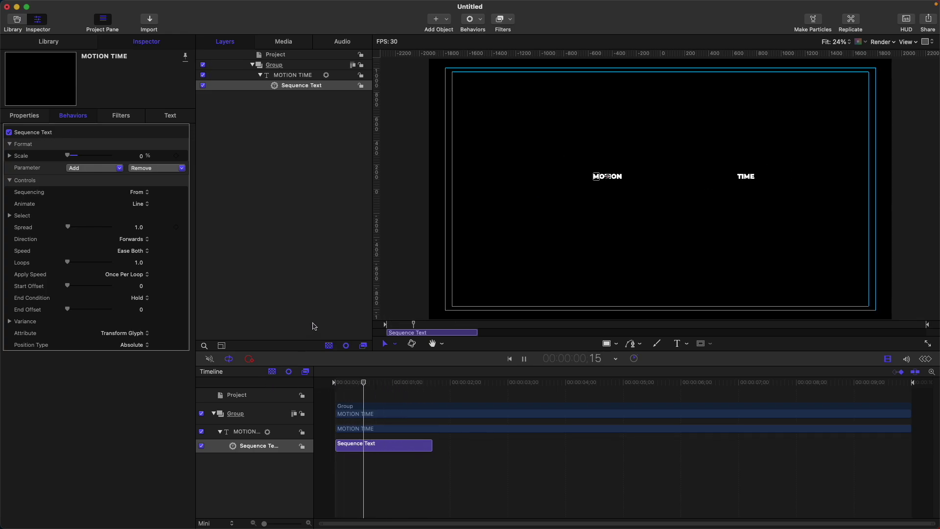
pyautogui.press('space')
pyautogui.press('Home')
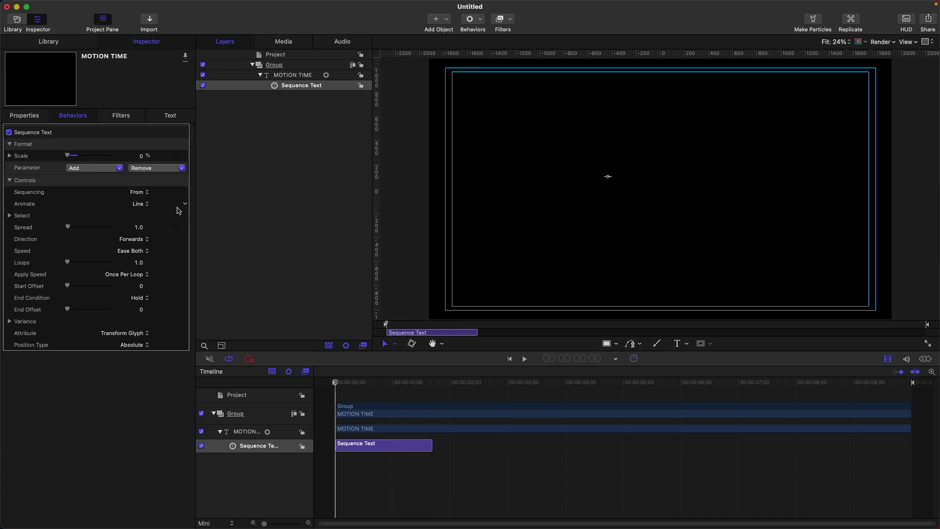
pyautogui.press('space')
pyautogui.press('space')
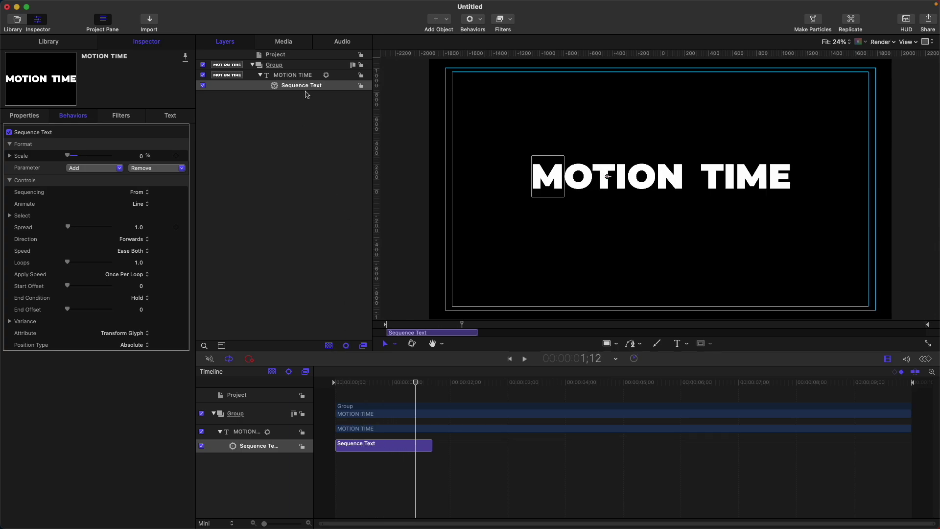
pyautogui.click(293, 75)
pyautogui.click(170, 115)
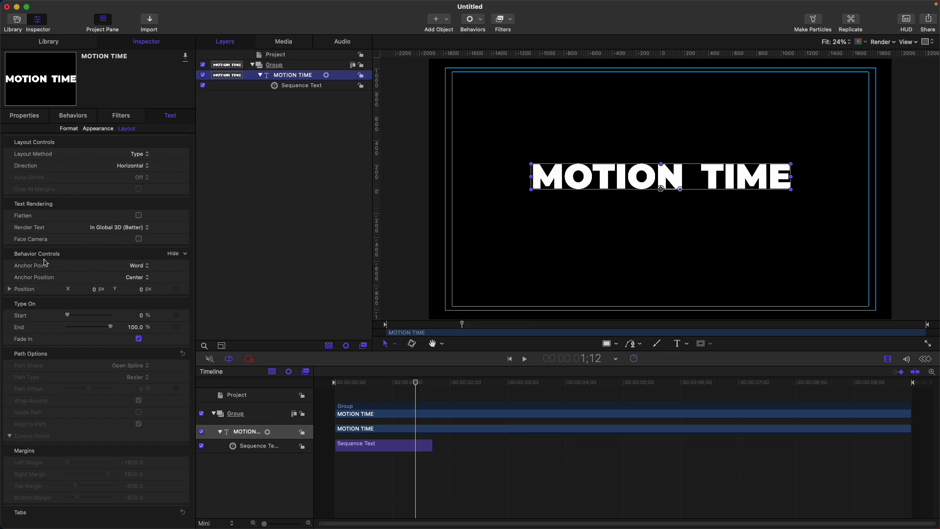
# - Play the line-based Sequence Text animation and scrub through its first second
pyautogui.press('space')
pyautogui.press('space')
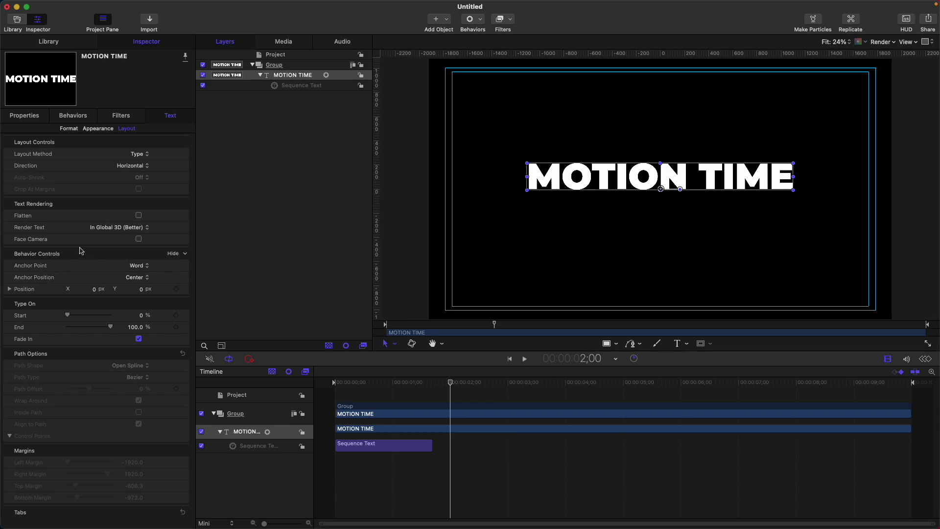
pyautogui.moveTo(338, 382); pyautogui.dragTo(394, 382)
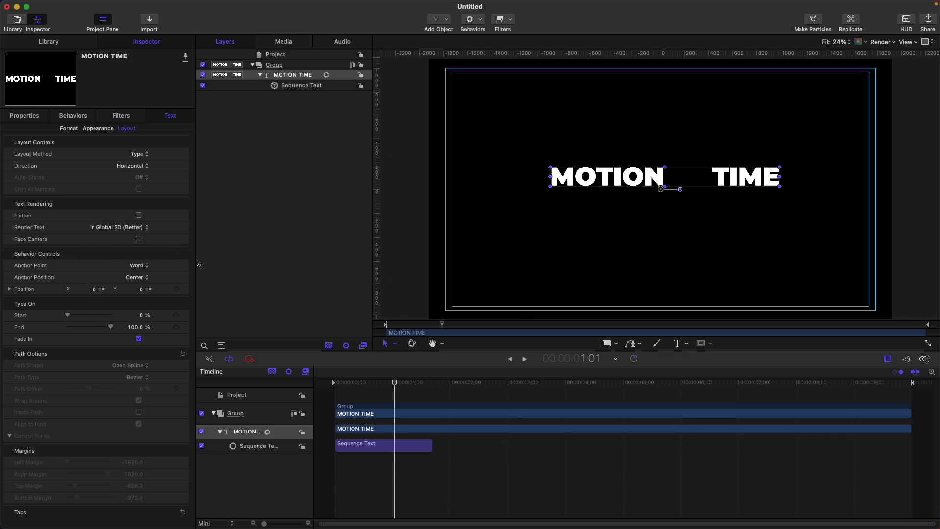
# - Delete the Sequence Text behavior from the MOTION TIME title and return the playhead to the project start
pyautogui.click(302, 87)
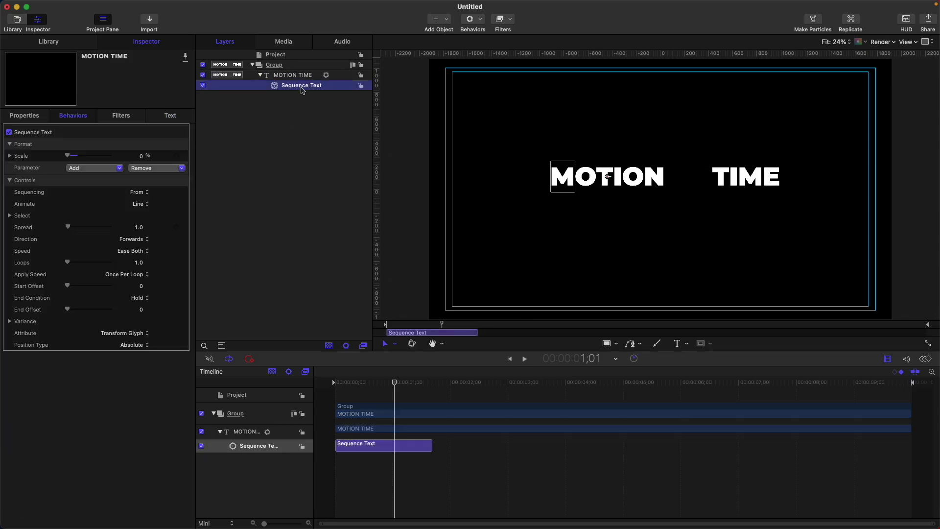
pyautogui.press('Delete')
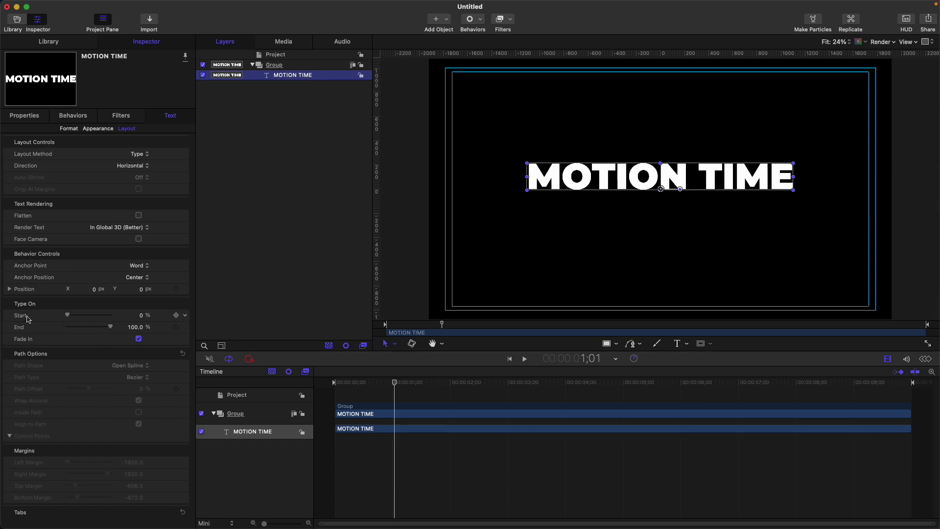
pyautogui.moveTo(394, 385); pyautogui.dragTo(335, 385)
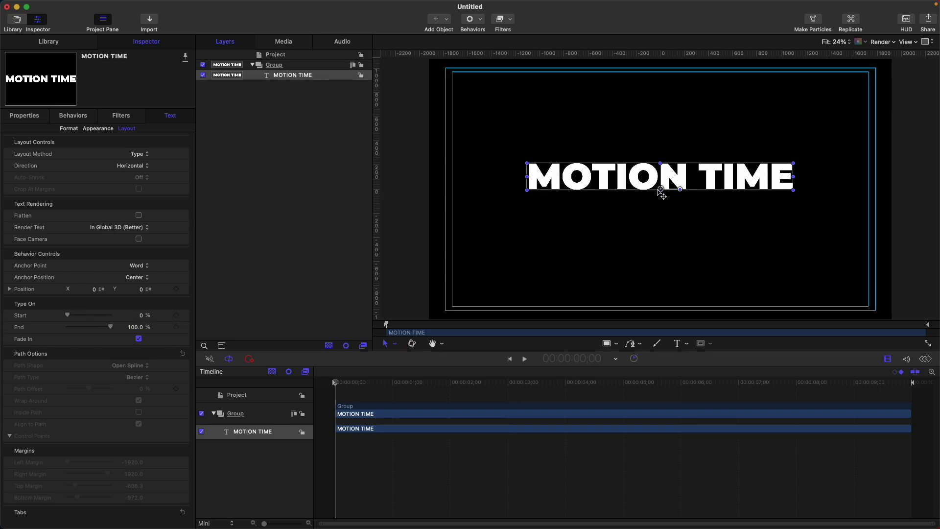
# - Keyframe the Type On End value from 0% at the project start to 100% shortly after one second, and play back the reveal
pyautogui.moveTo(110, 326); pyautogui.dragTo(64, 342)
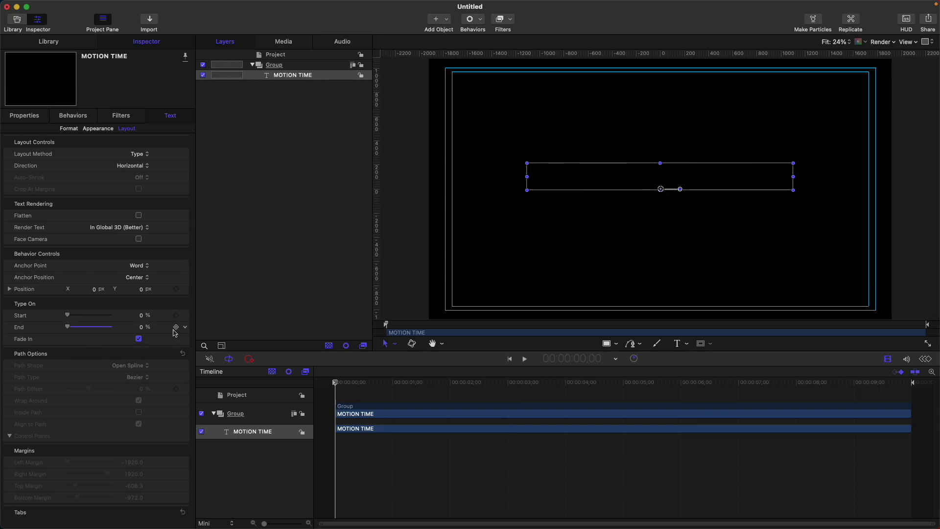
pyautogui.press('space')
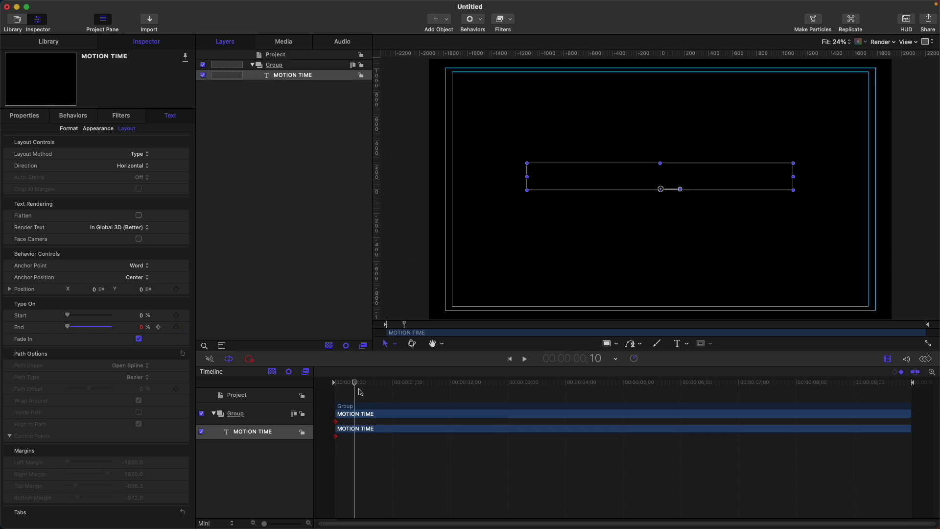
pyautogui.press('space')
pyautogui.moveTo(67, 327); pyautogui.dragTo(112, 326)
pyautogui.press('Home')
pyautogui.press('space')
pyautogui.press('space')
# - Show the keyframe editor, change the interpolation of the Type On End animation curve, and hide the editor again
pyautogui.press('super+8')
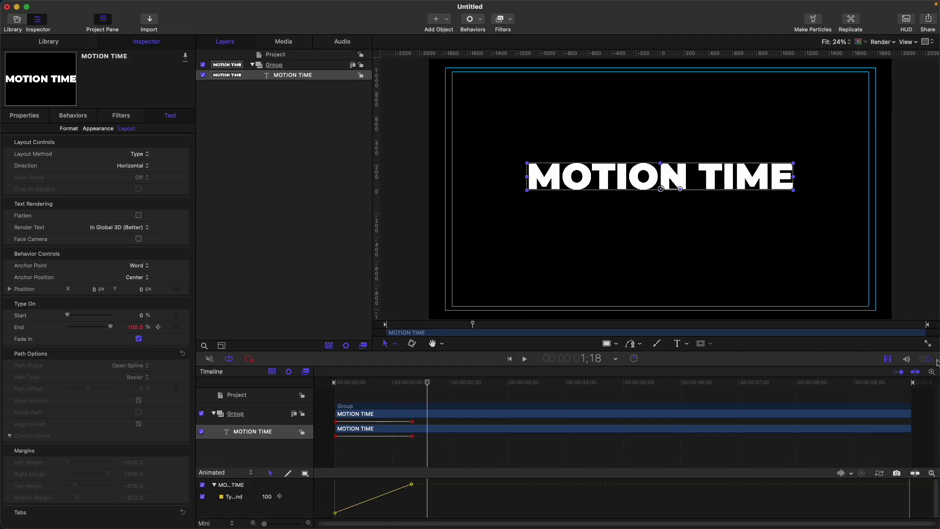
pyautogui.rightClick(412, 461)
pyautogui.click(511, 443)
pyautogui.click(930, 360)
# - Turn off Fade In for the title's Type On animation
pyautogui.hotkey('shift', 'Left')
pyautogui.click(139, 338)
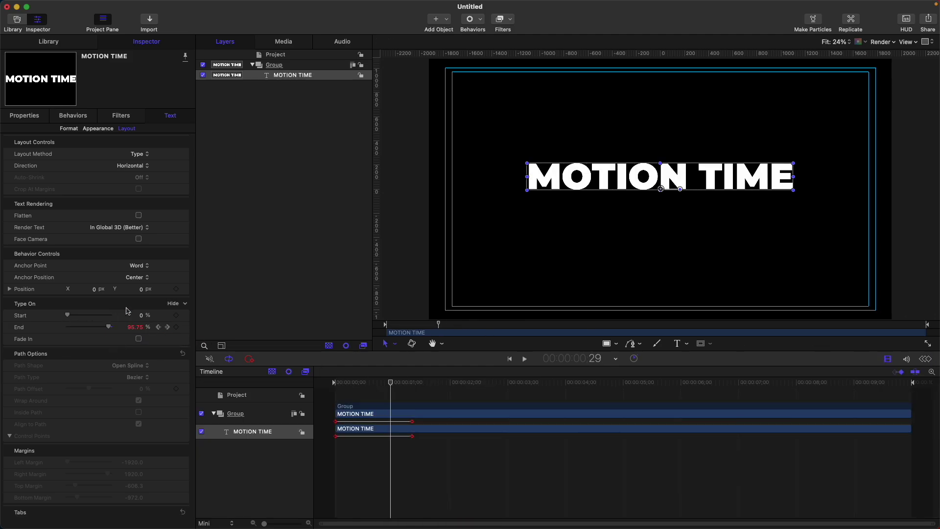